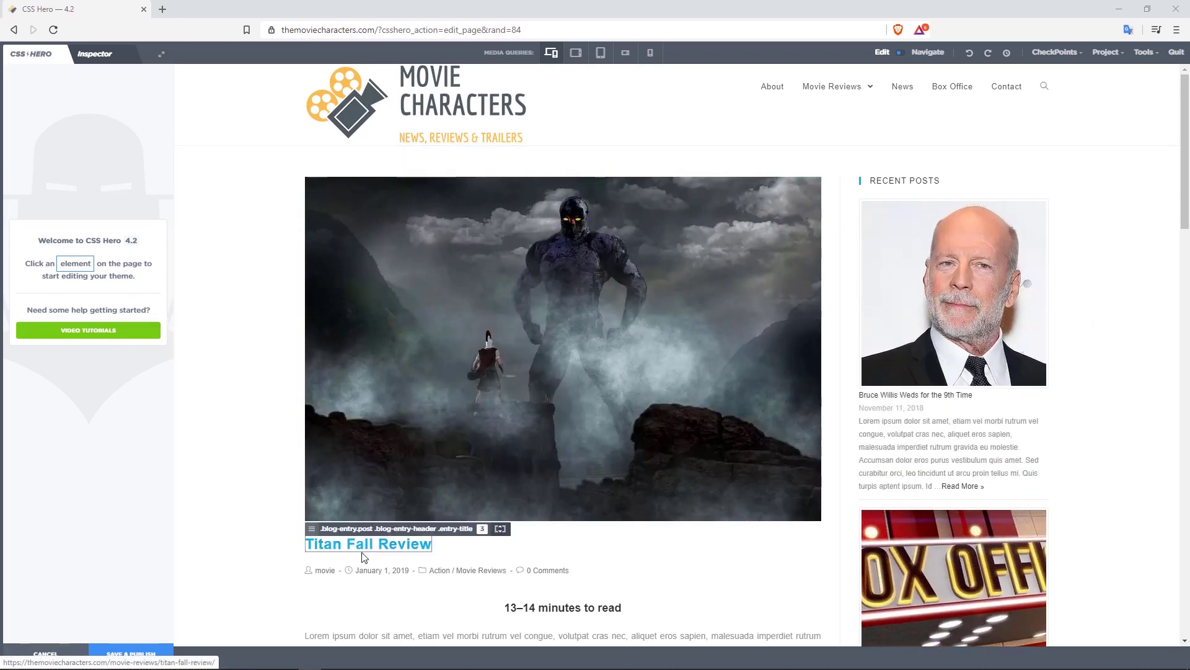
- Preview a deeper blue, #2087B3, on the Titan Fall Review title and select its hex code
{"action": "left_click", "coordinate": [380, 554]}
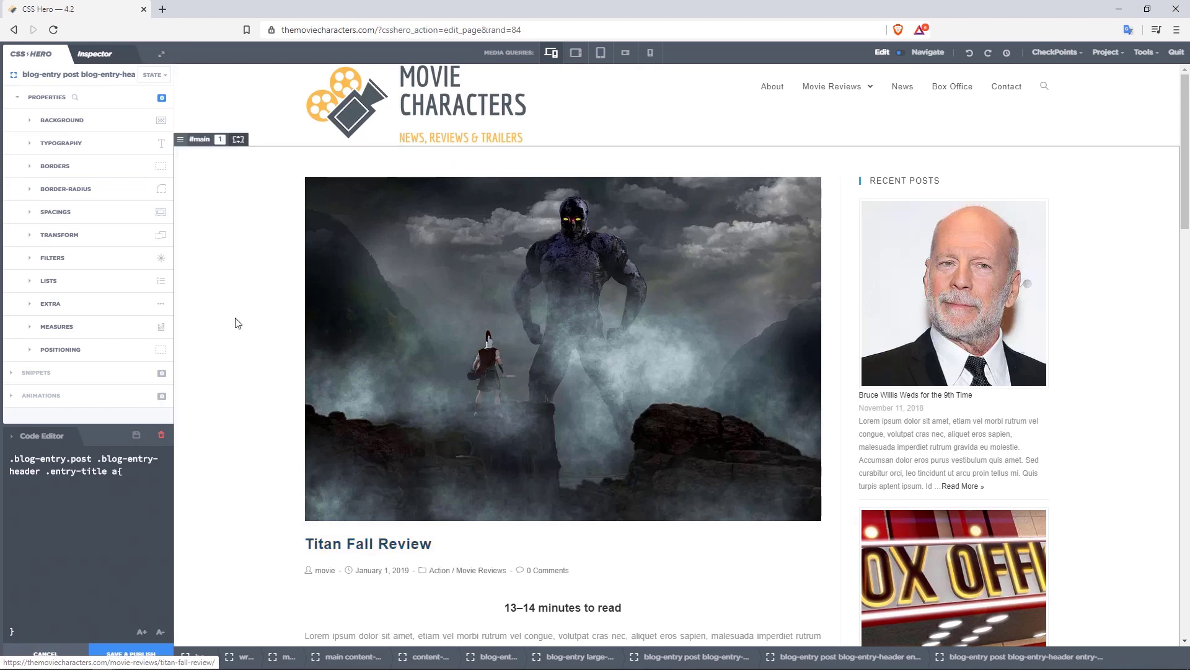
{"action": "left_click", "coordinate": [65, 143]}
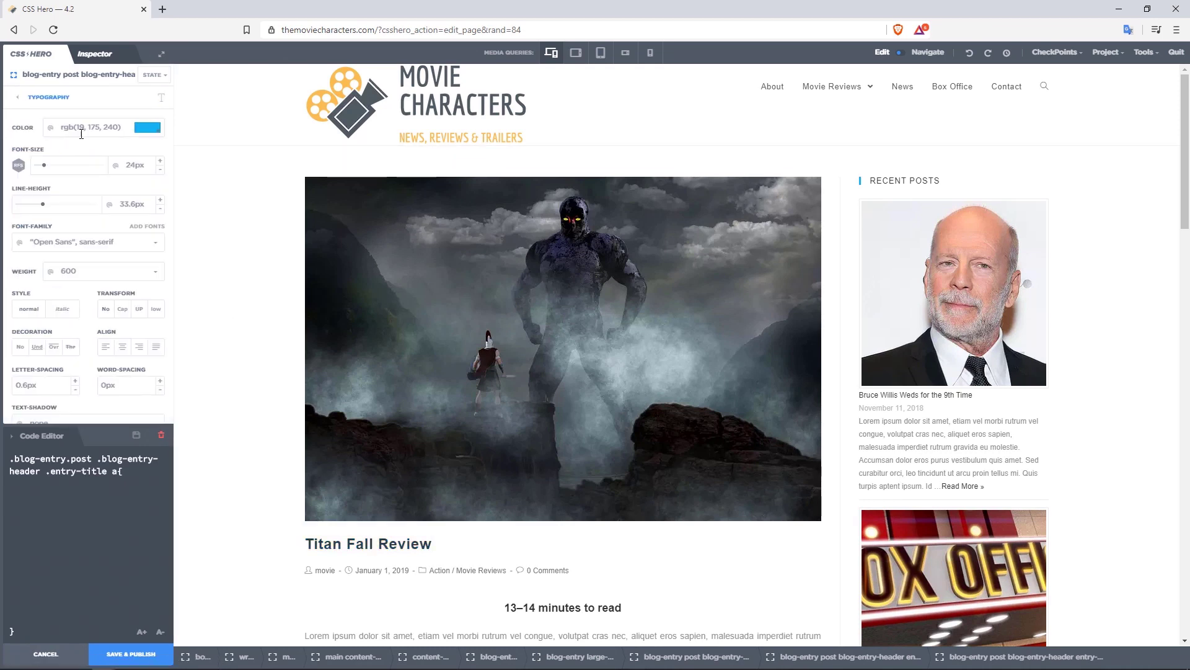
{"action": "left_click", "coordinate": [150, 131]}
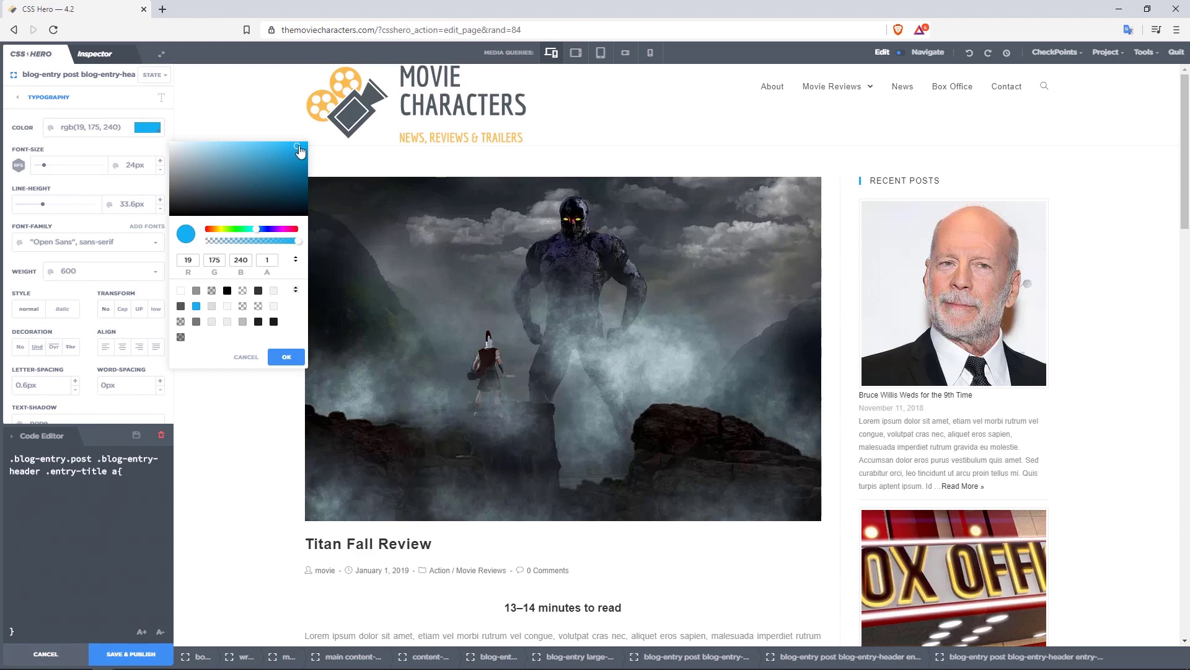
{"action": "left_click_drag", "start_coordinate": [299, 157], "coordinate": [283, 165]}
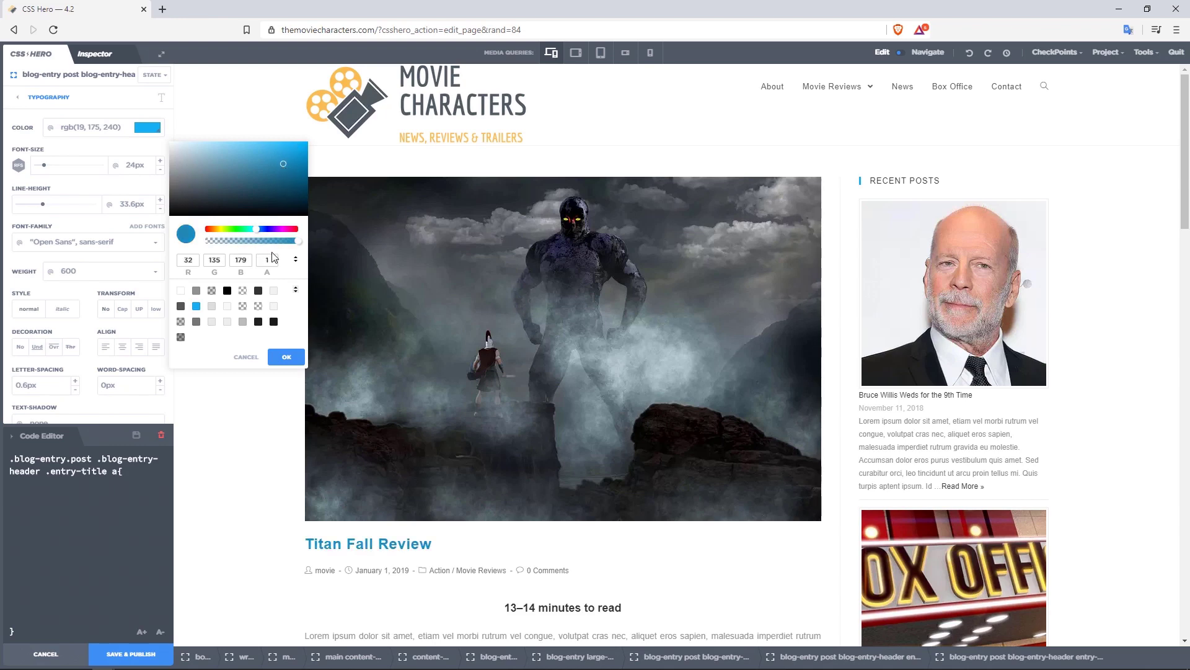
{"action": "left_click", "coordinate": [295, 259]}
{"action": "left_click", "coordinate": [304, 266]}
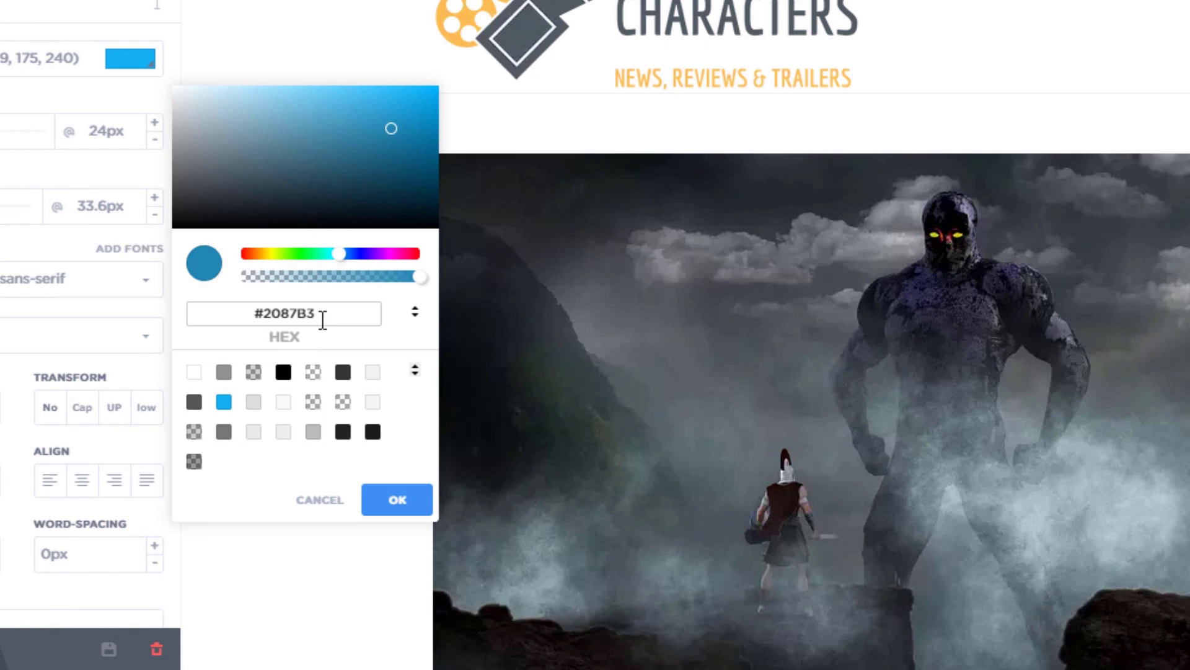
{"action": "left_click_drag", "start_coordinate": [344, 312], "coordinate": [287, 316]}
{"action": "left_click", "coordinate": [313, 315]}
{"action": "left_click_drag", "start_coordinate": [305, 314], "coordinate": [260, 317]}
{"action": "left_click", "coordinate": [390, 499]}
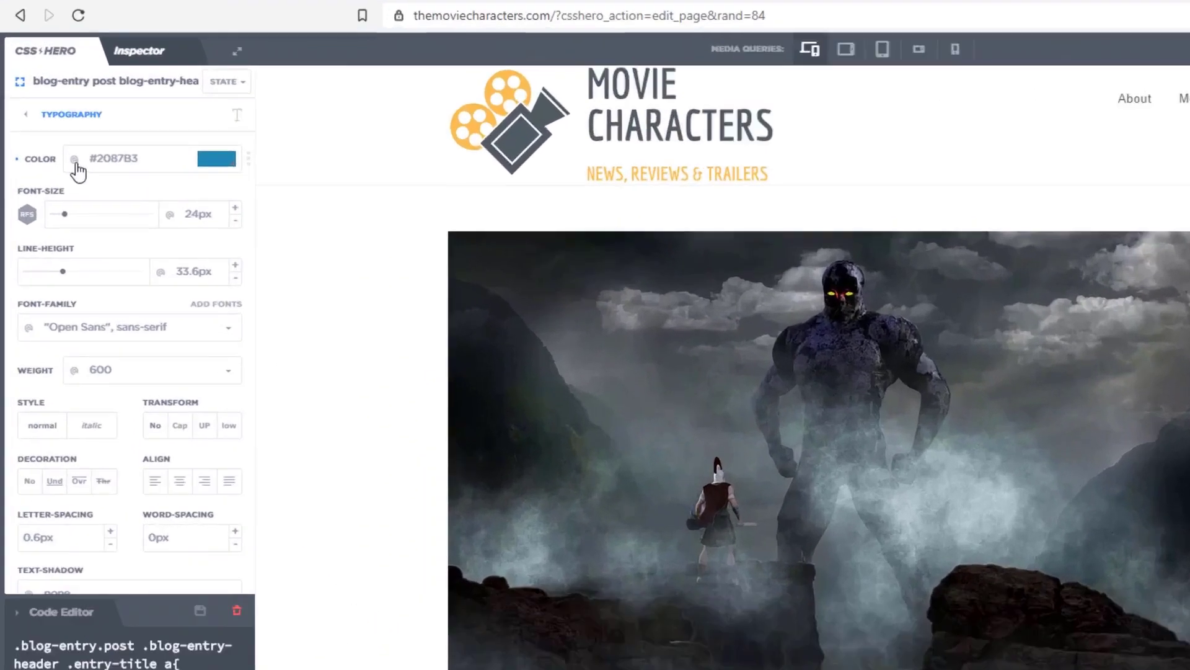
{"action": "left_click", "coordinate": [75, 161]}
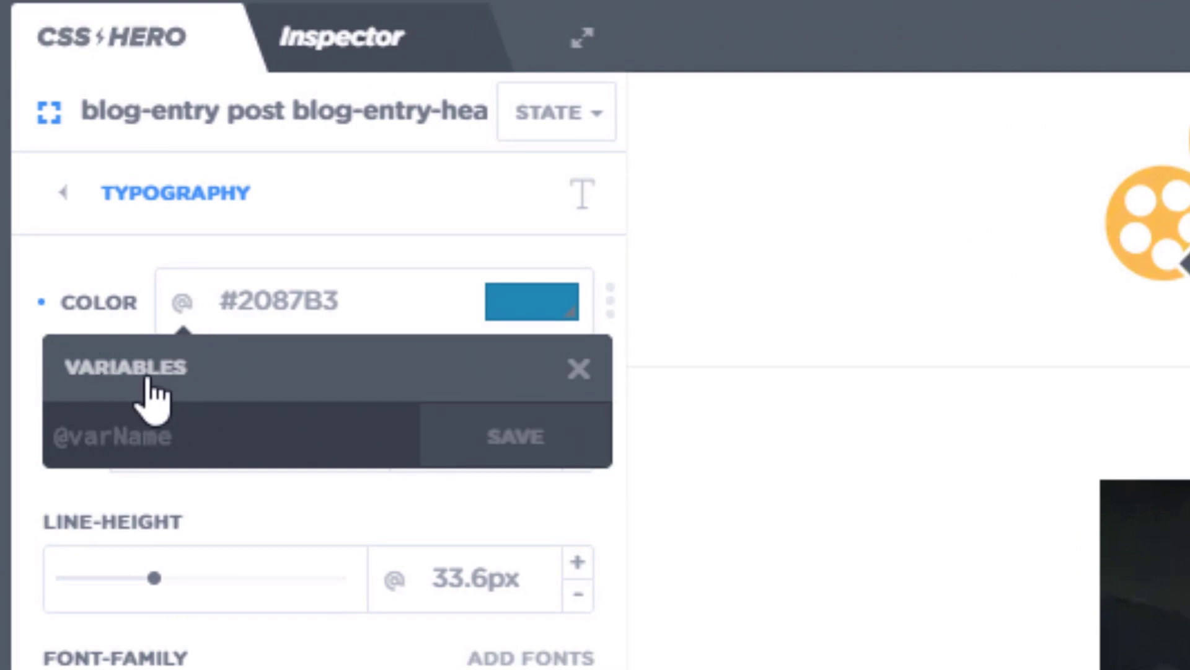
{"action": "left_click", "coordinate": [151, 427]}
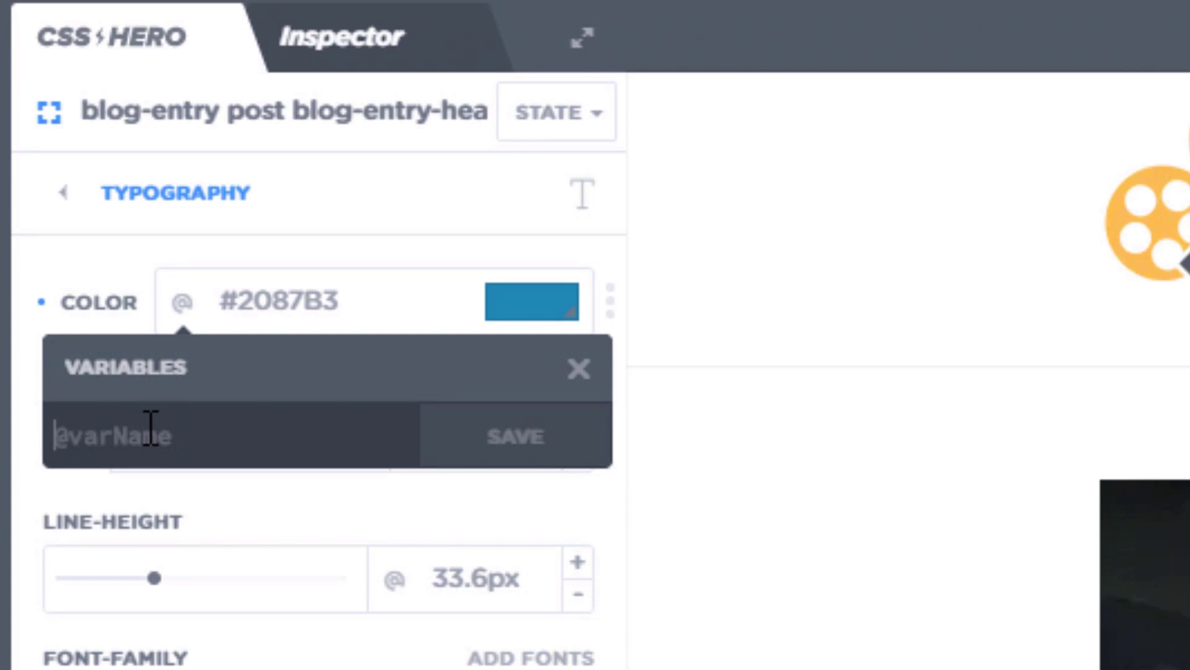
{"action": "type", "text": "sky-b"}
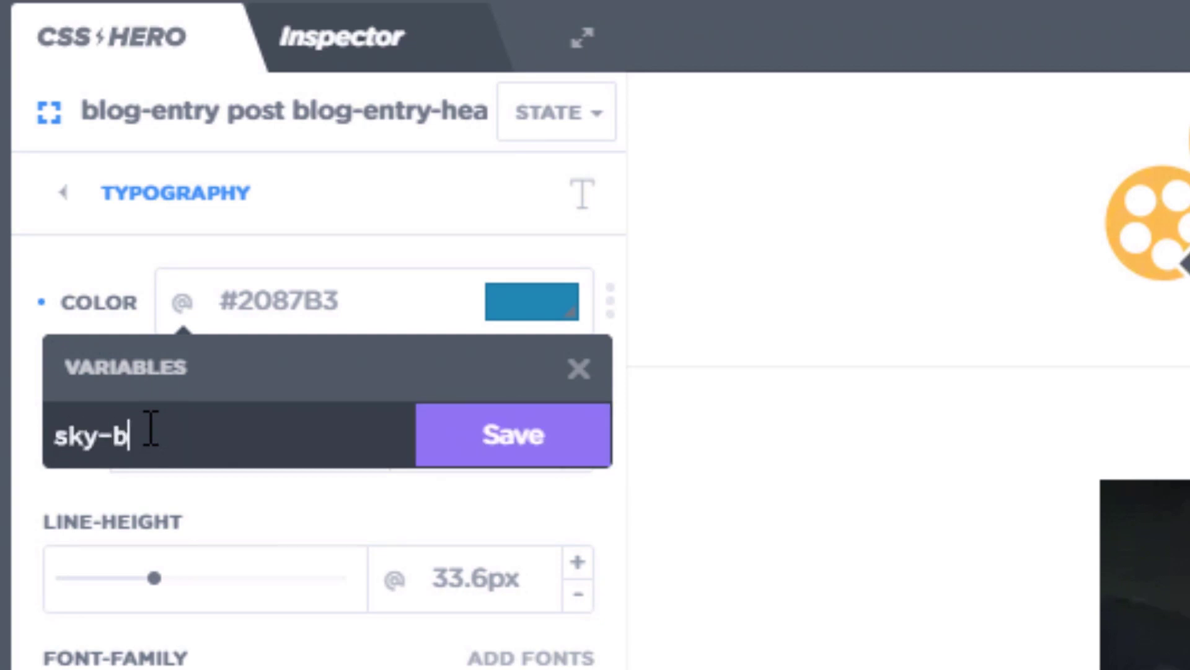
{"action": "type", "text": "l"}
{"action": "key", "text": "BackSpace"}
{"action": "key", "text": "BackSpace"}
{"action": "key", "text": "BackSpace"}
{"action": "key", "text": "BackSpace"}
{"action": "key", "text": "BackSpace"}
{"action": "key", "text": "BackSpace"}
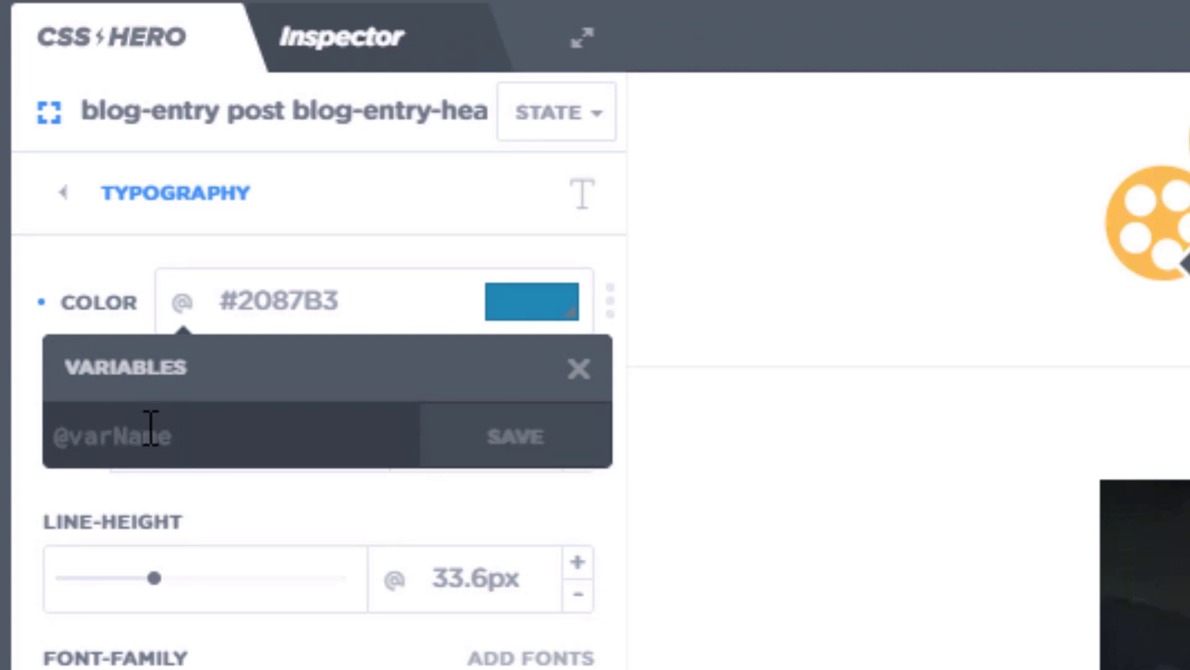
{"action": "type", "text": "dark-"}
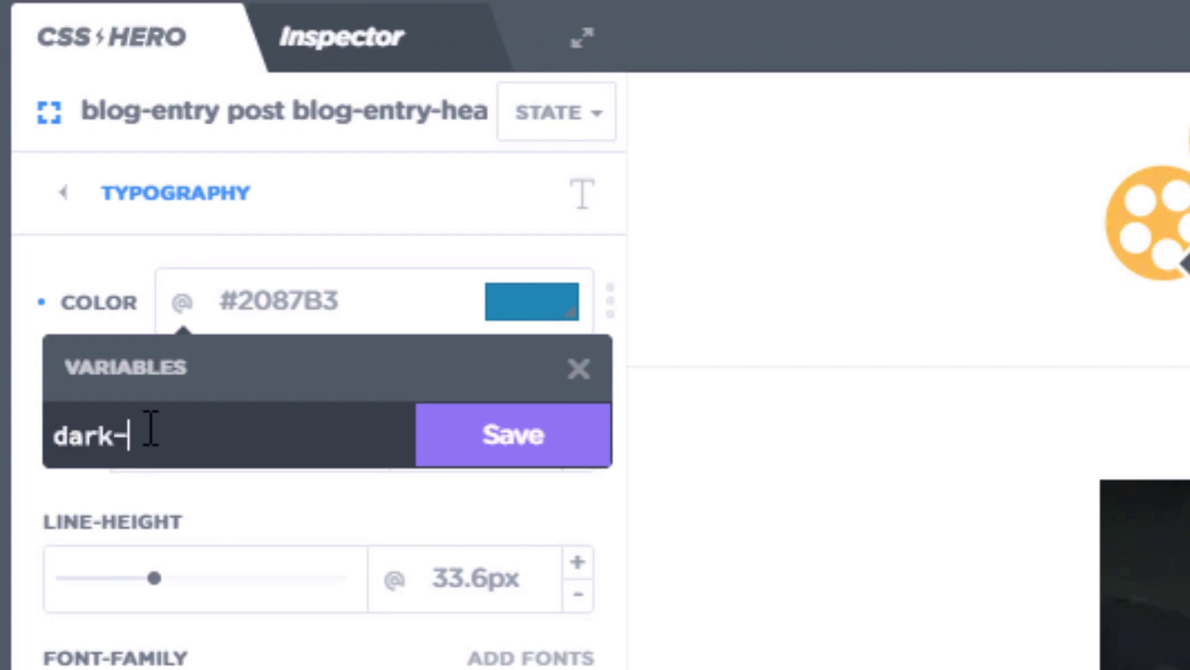
{"action": "type", "text": "blue"}
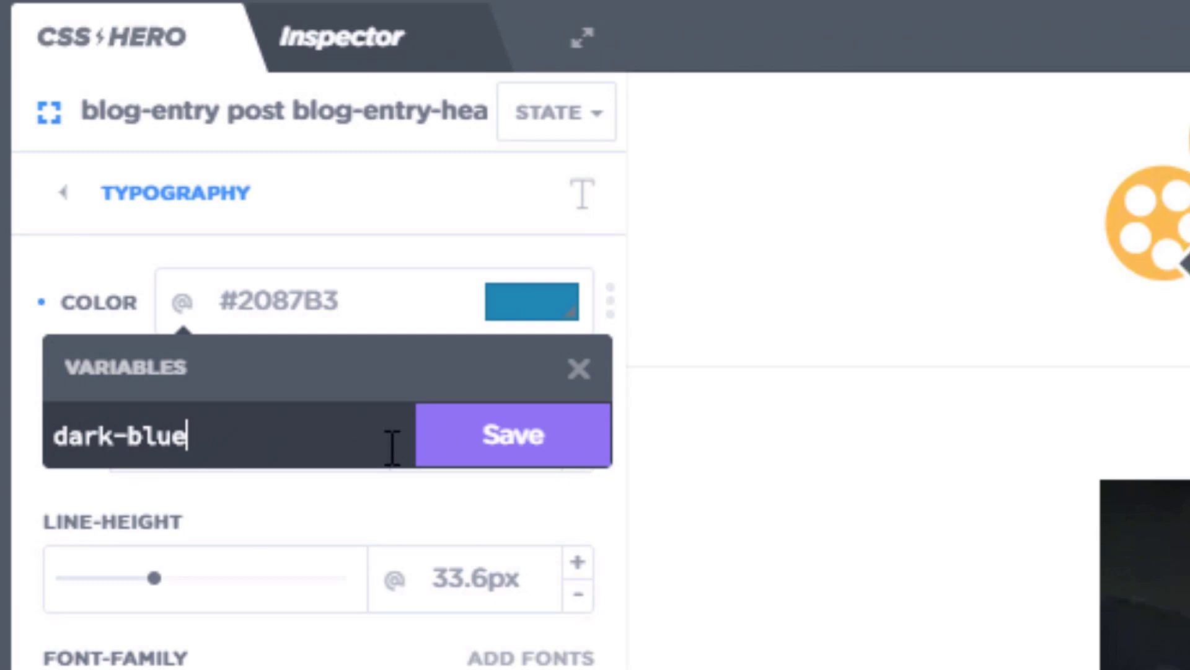
{"action": "left_click", "coordinate": [586, 437]}
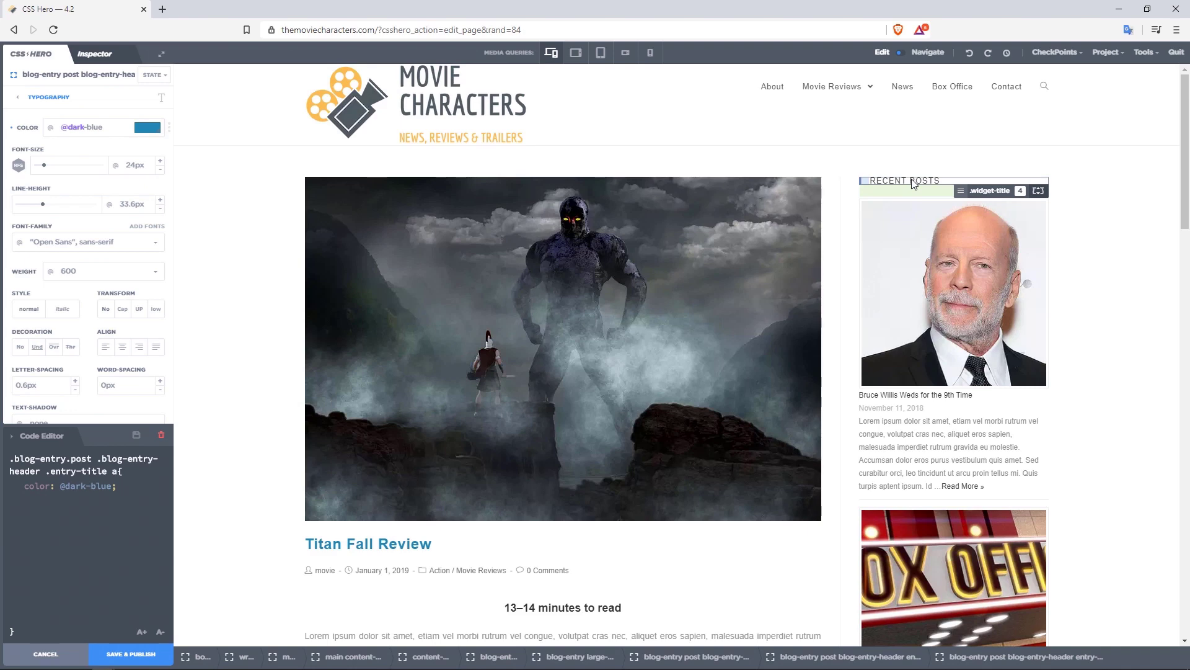
{"action": "left_click", "coordinate": [913, 184]}
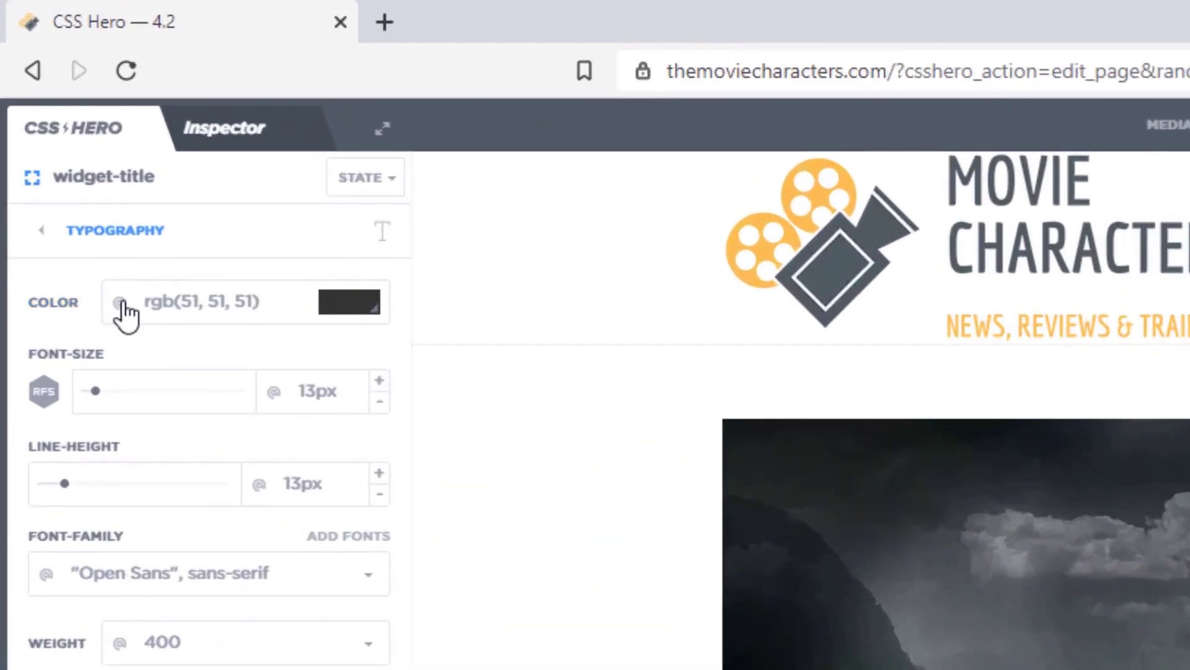
{"action": "left_click", "coordinate": [122, 302]}
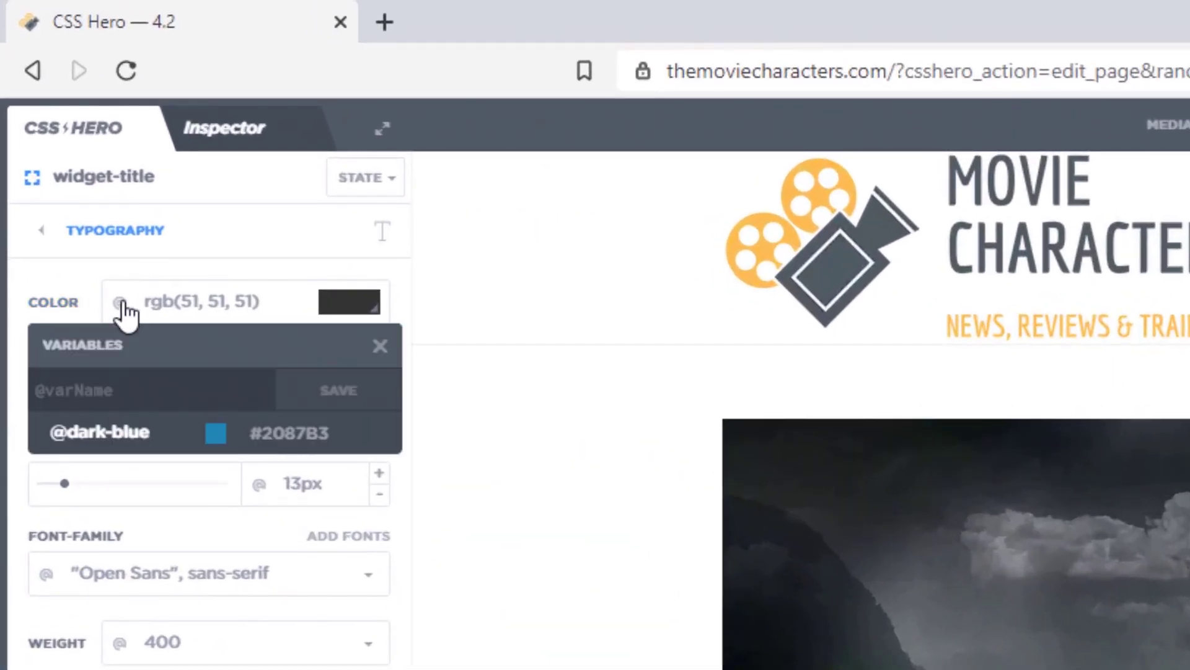
{"action": "left_click", "coordinate": [121, 434]}
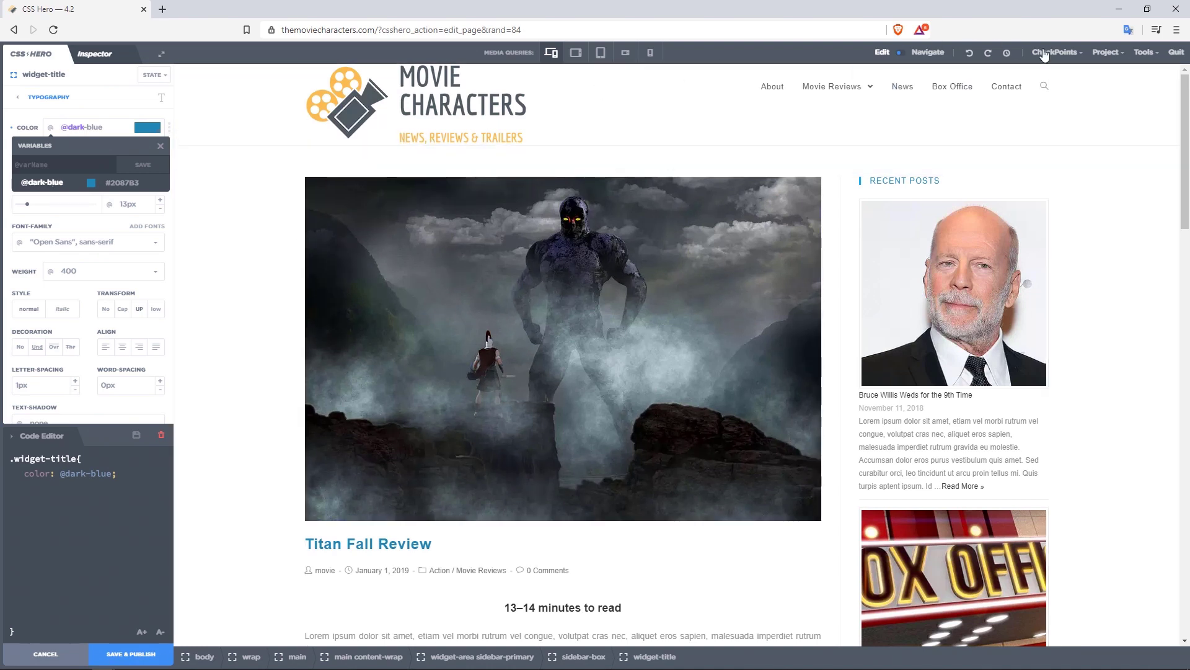
{"action": "mouse_move", "coordinate": [1106, 52]}
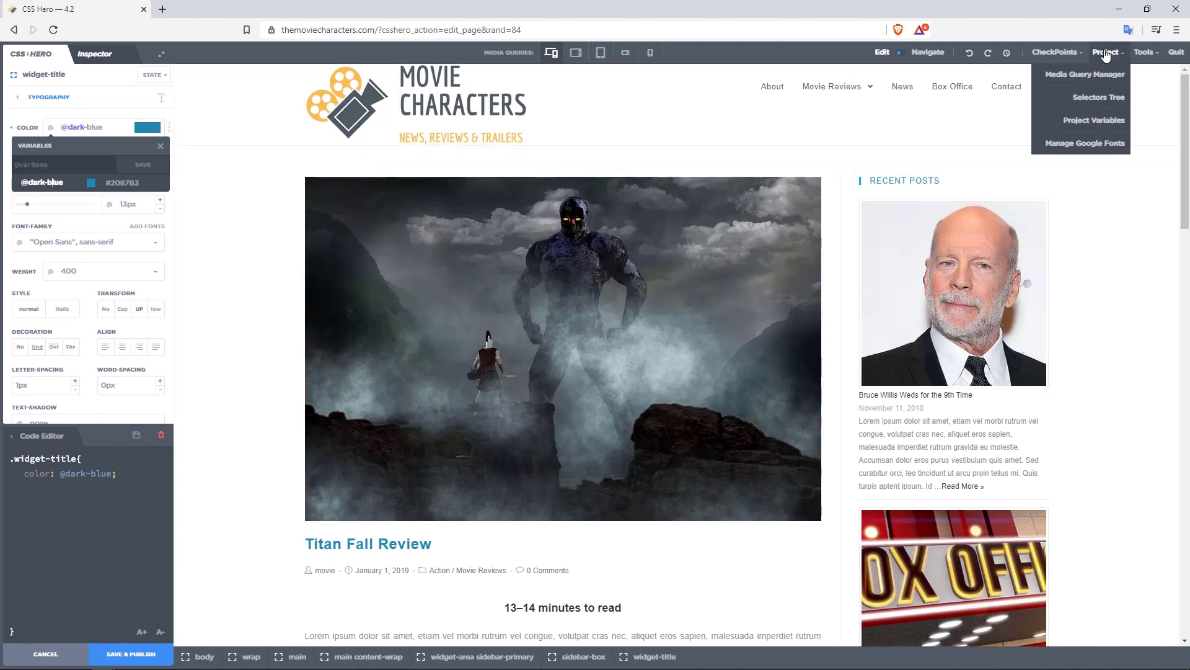
{"action": "left_click", "coordinate": [1102, 121]}
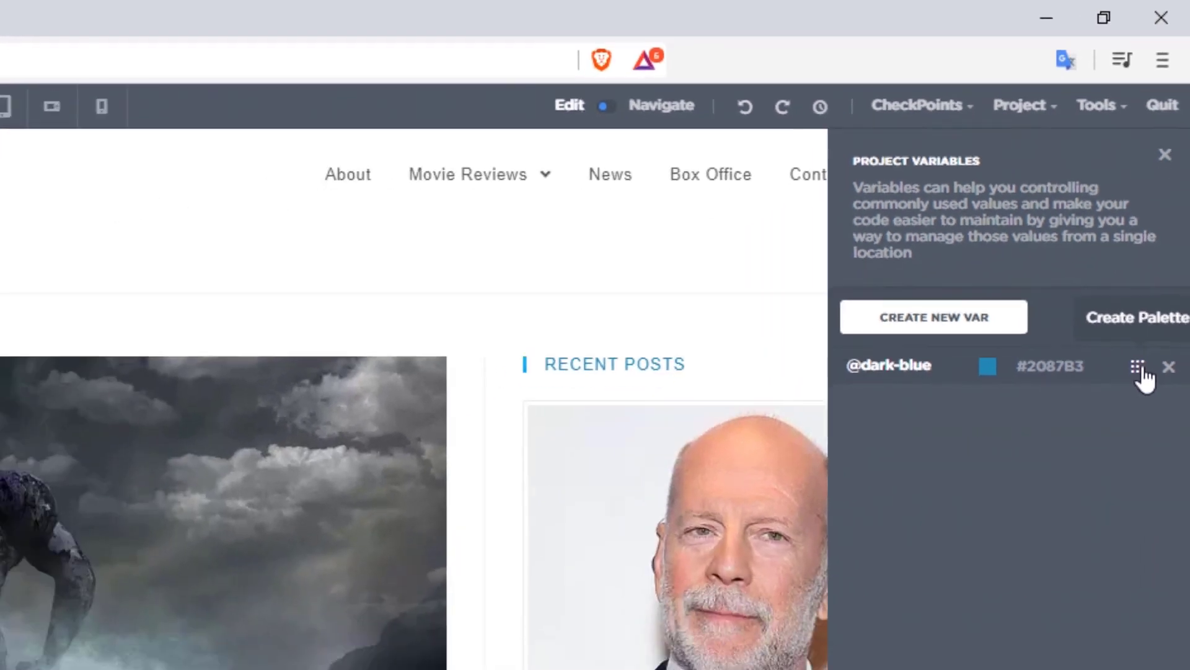
{"action": "left_click", "coordinate": [1126, 455]}
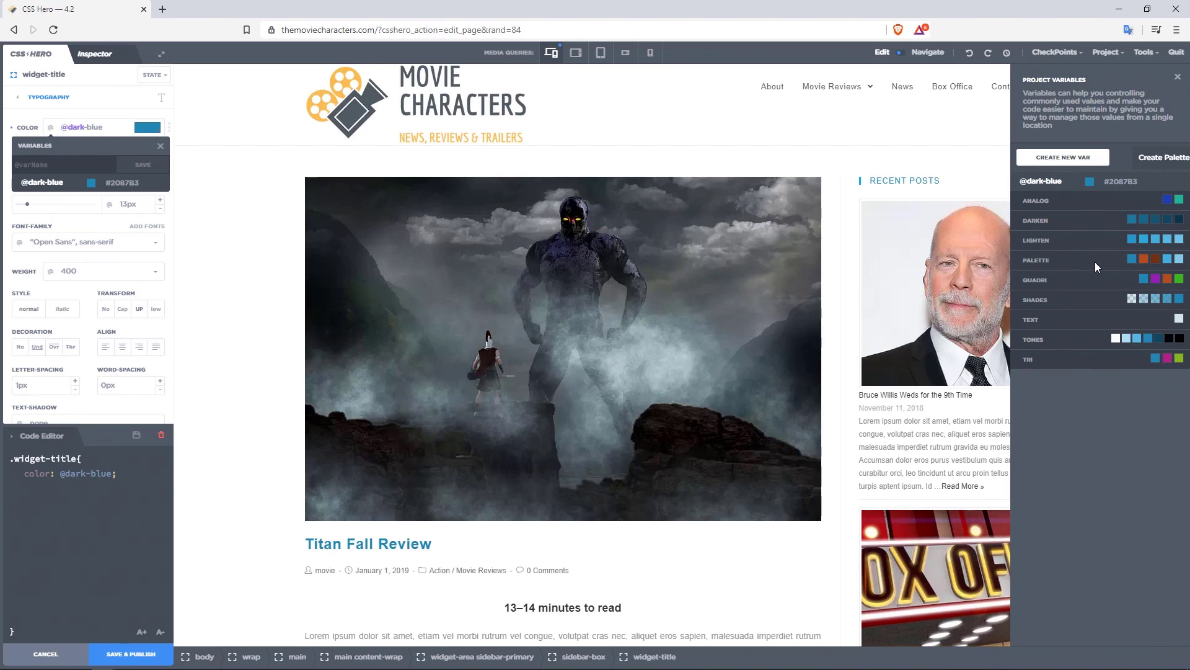
{"action": "left_click", "coordinate": [581, 614]}
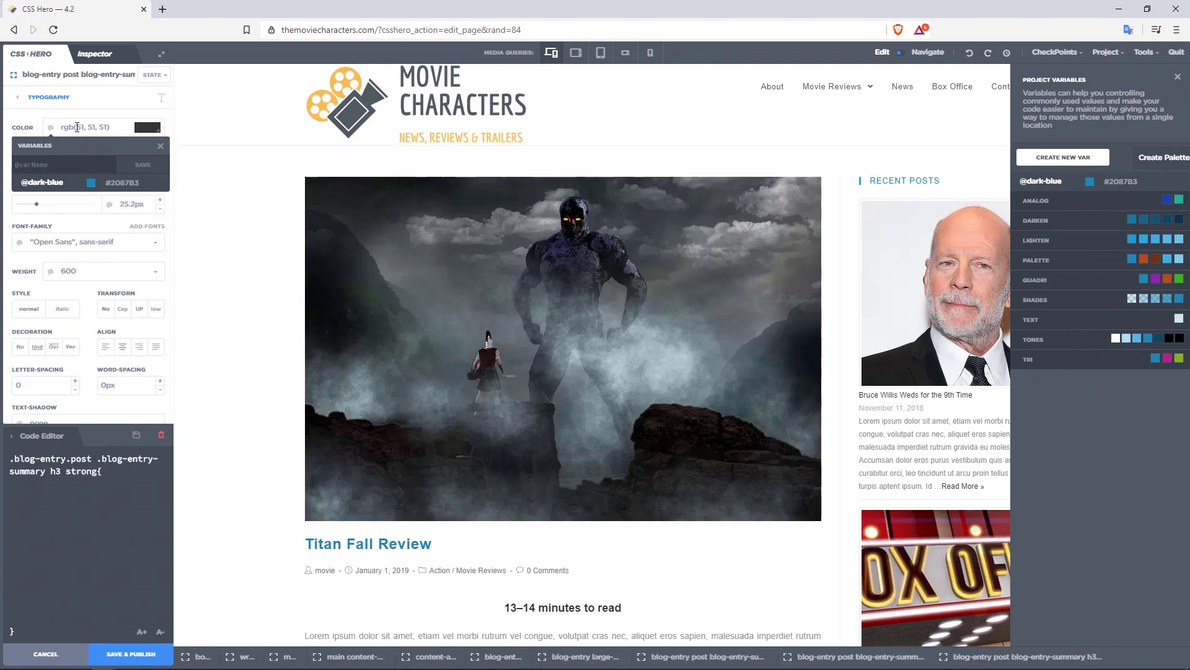
{"action": "left_click", "coordinate": [55, 131]}
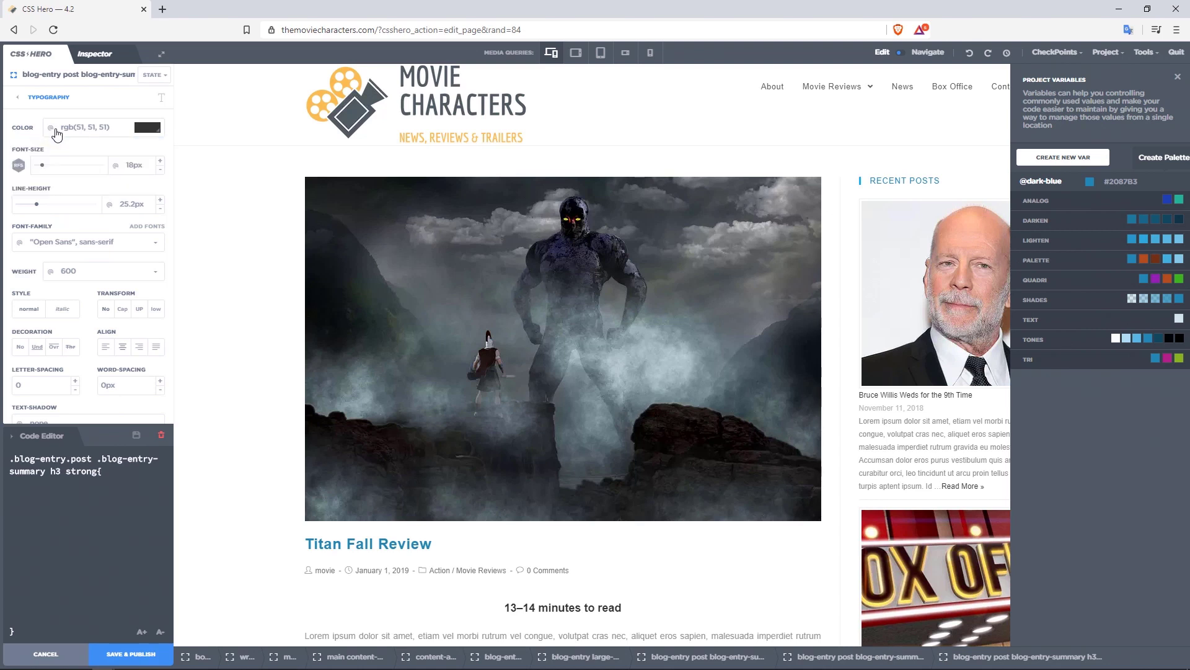
{"action": "left_click", "coordinate": [55, 130]}
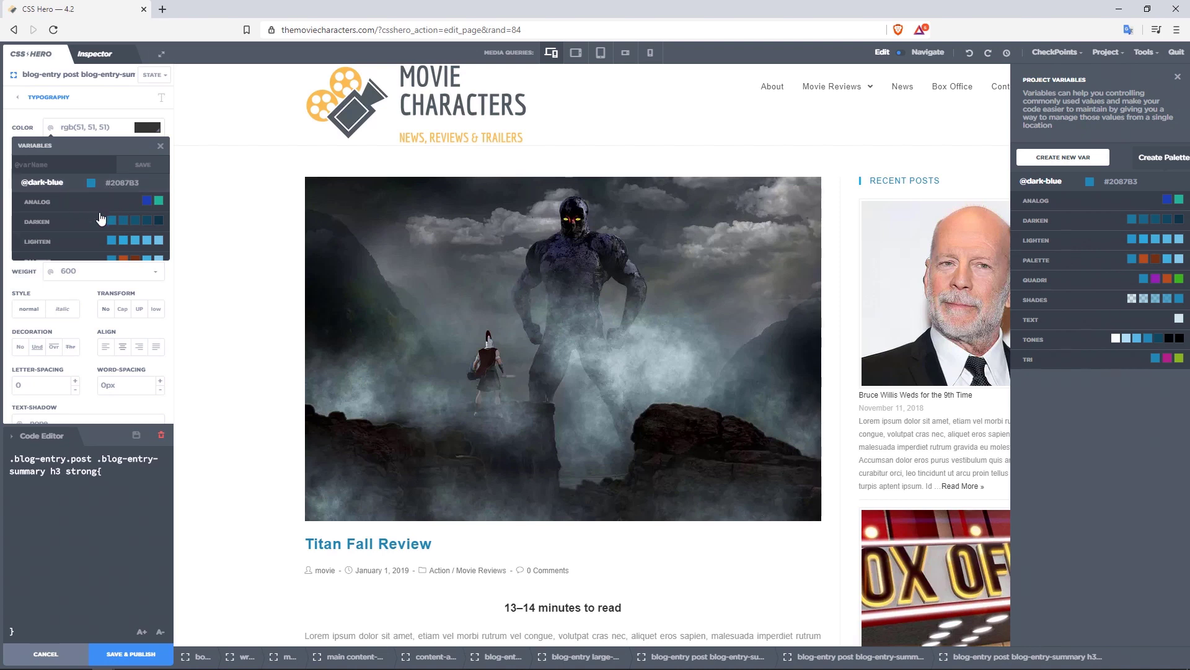
{"action": "scroll", "coordinate": [101, 219], "scroll_direction": "down", "scroll_amount": 3}
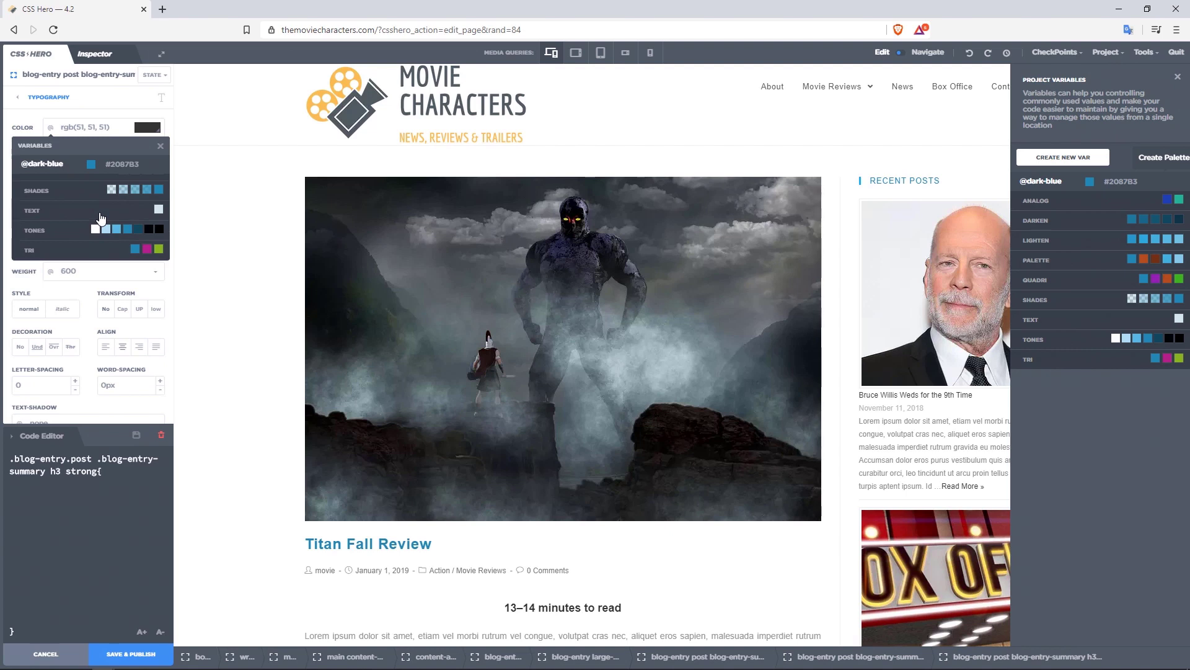
{"action": "scroll", "coordinate": [101, 219], "scroll_direction": "up", "scroll_amount": 3}
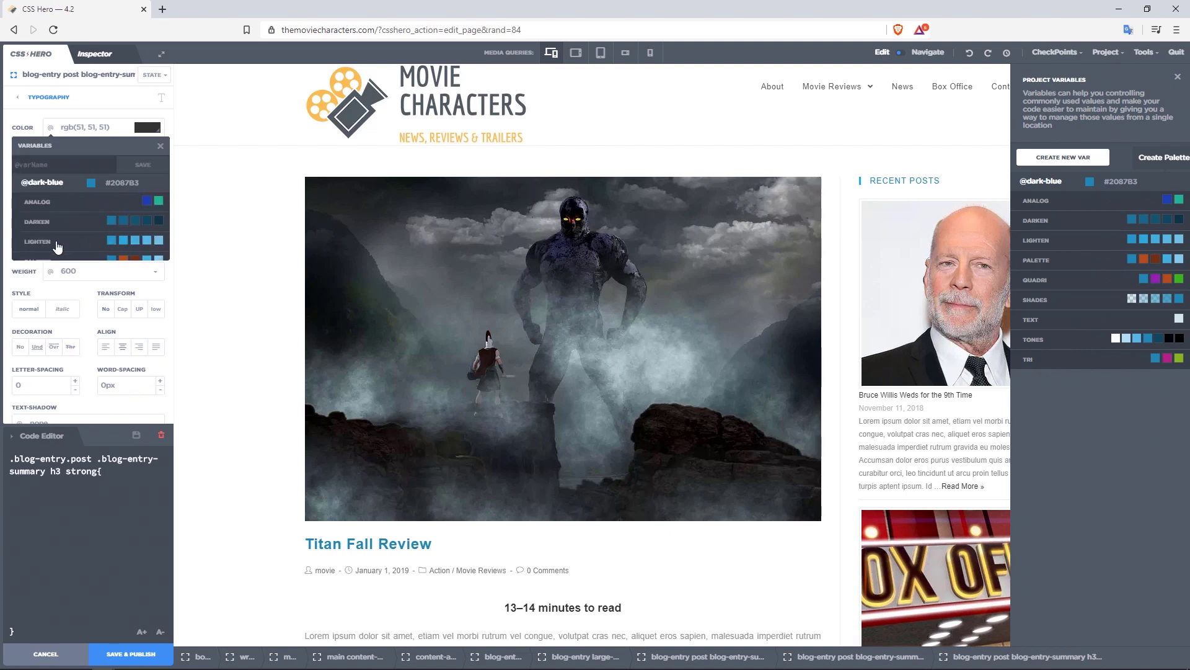
{"action": "left_click", "coordinate": [147, 241]}
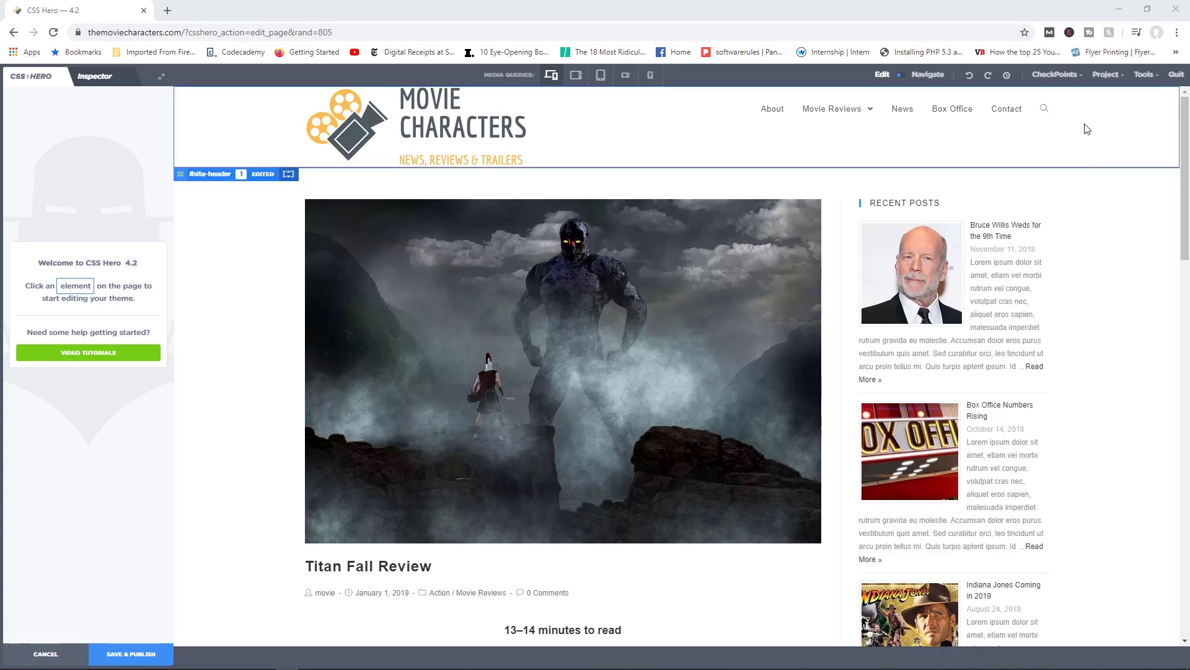
{"action": "left_click", "coordinate": [1112, 79]}
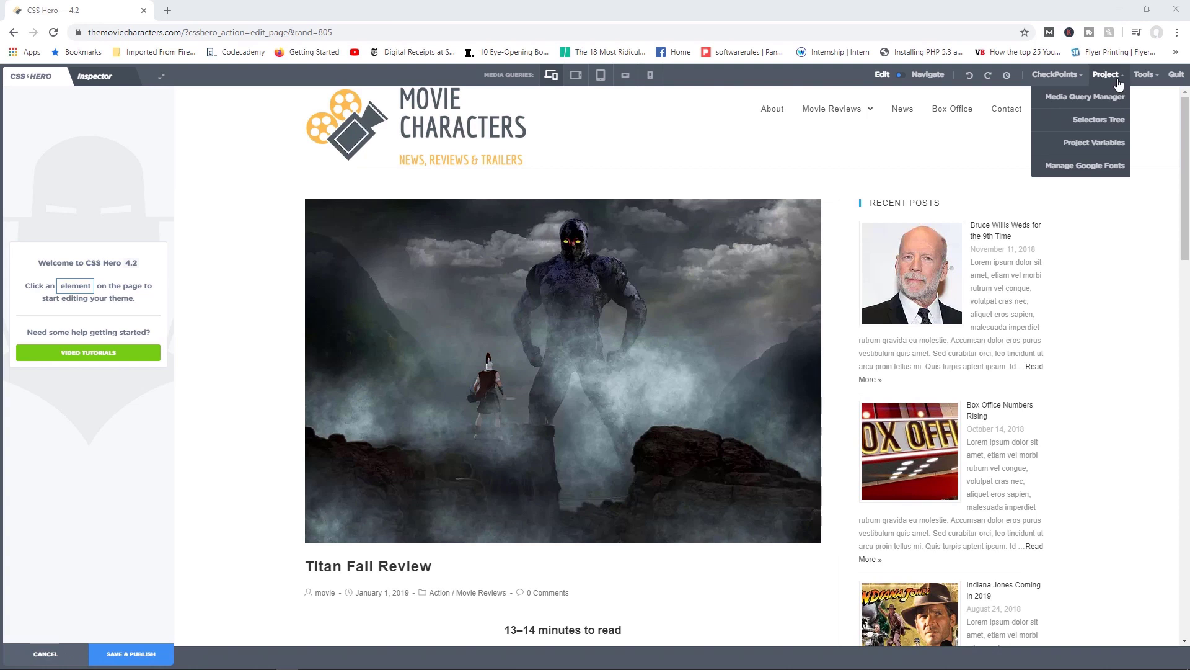
{"action": "left_click", "coordinate": [1097, 144]}
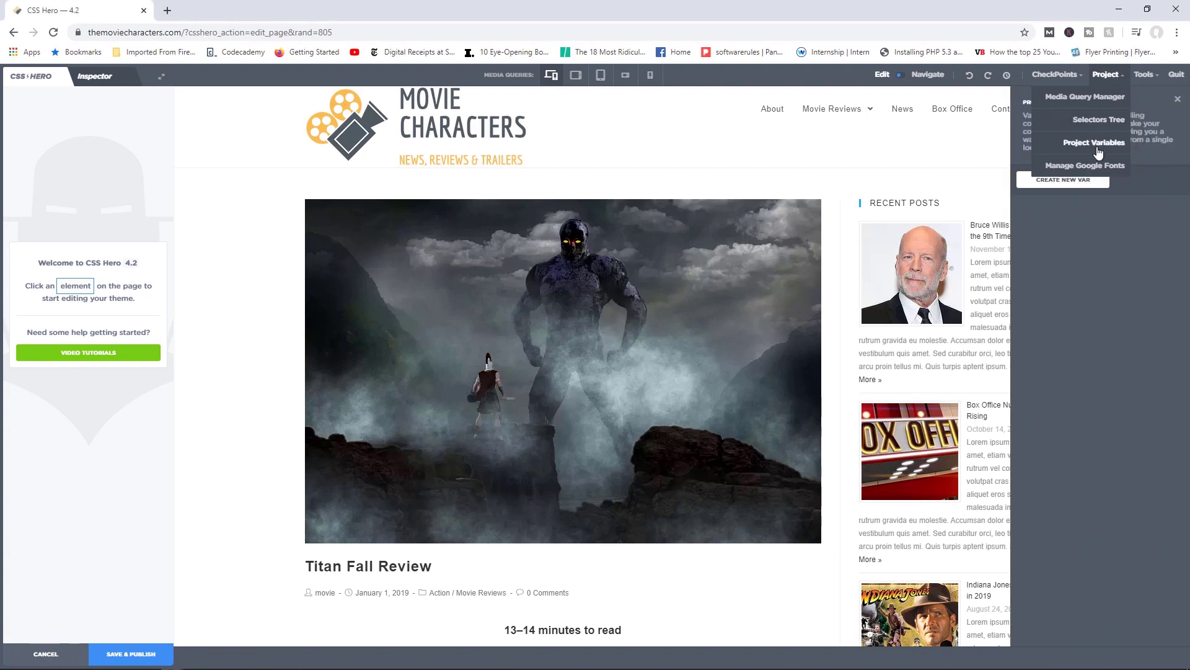
- Create a project variable named normal with the value 20px
{"action": "left_click", "coordinate": [1054, 180]}
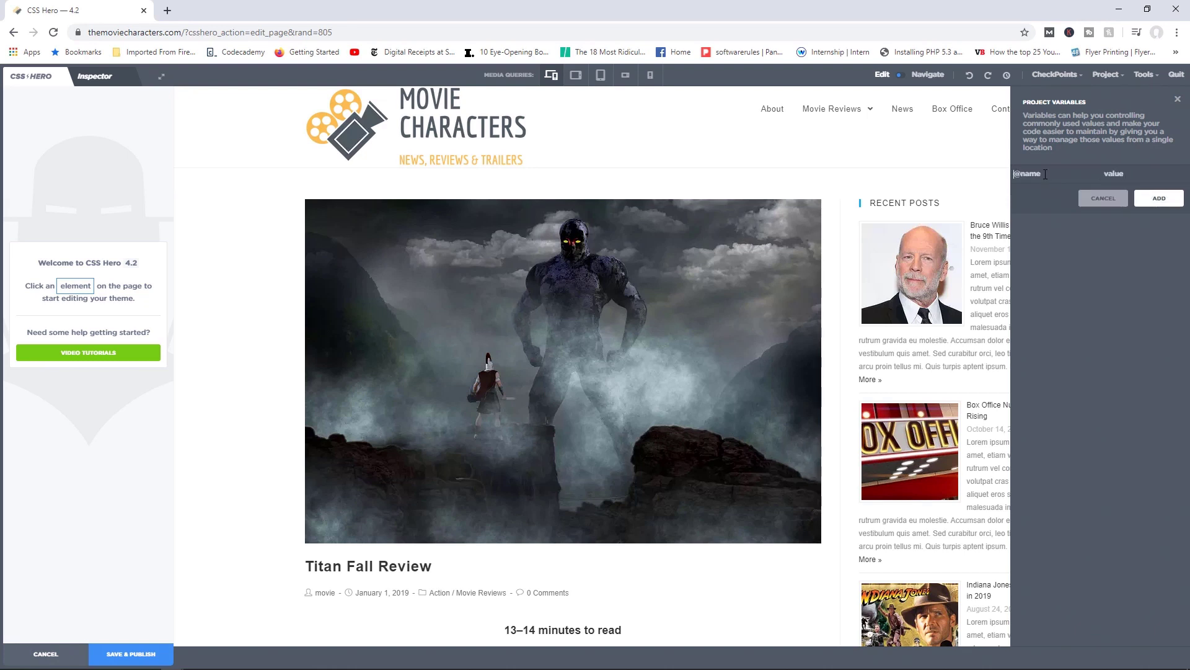
{"action": "type", "text": "norma"}
{"action": "type", "text": "20px"}
{"action": "left_click", "coordinate": [1166, 199]}
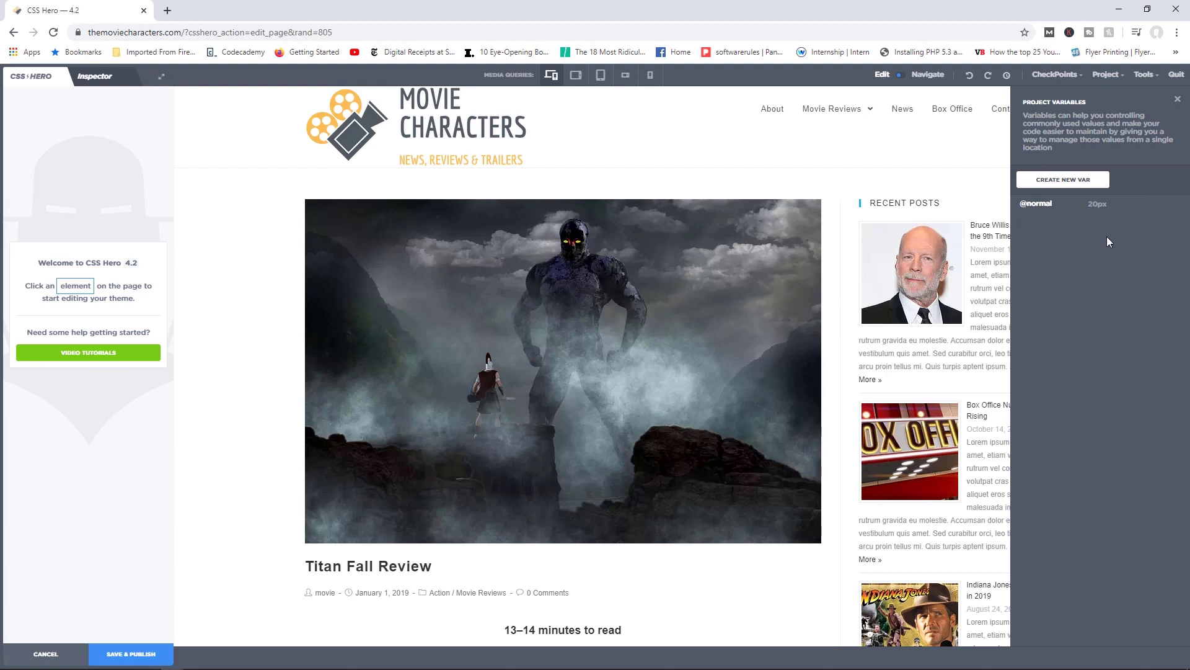
{"action": "left_click", "coordinate": [1054, 179]}
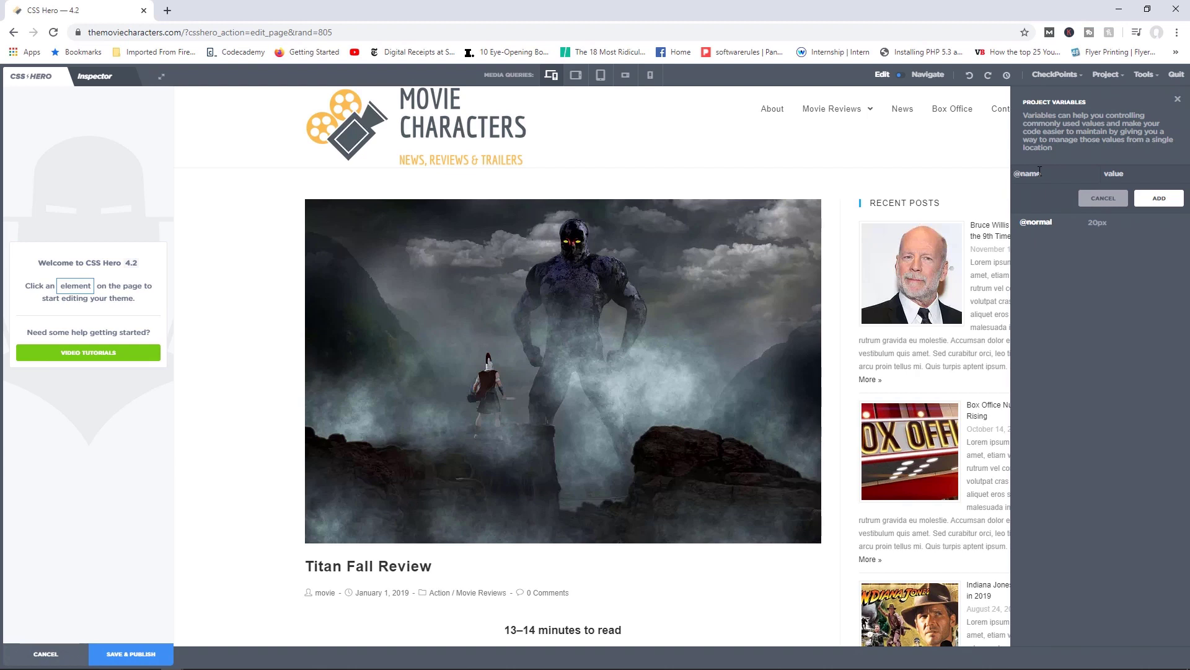
{"action": "type", "text": "bigger"}
{"action": "key", "text": "Tab"}
{"action": "type", "text": "@normal*2"}
{"action": "left_click", "coordinate": [1160, 197]}
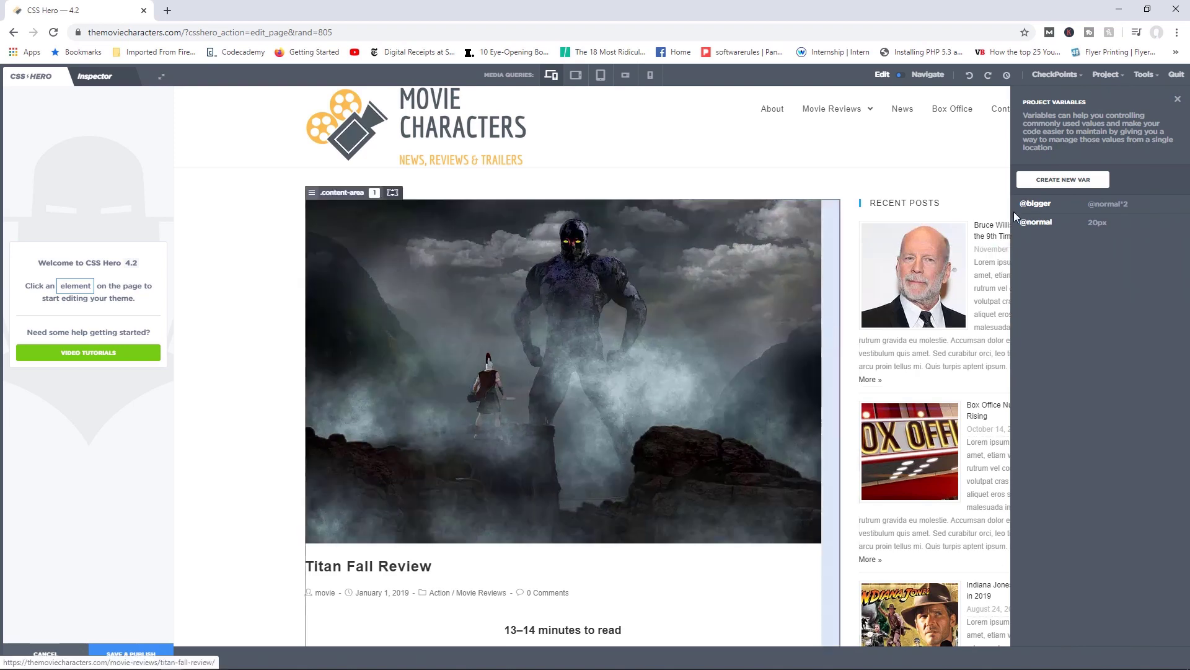
{"action": "left_click", "coordinate": [369, 566]}
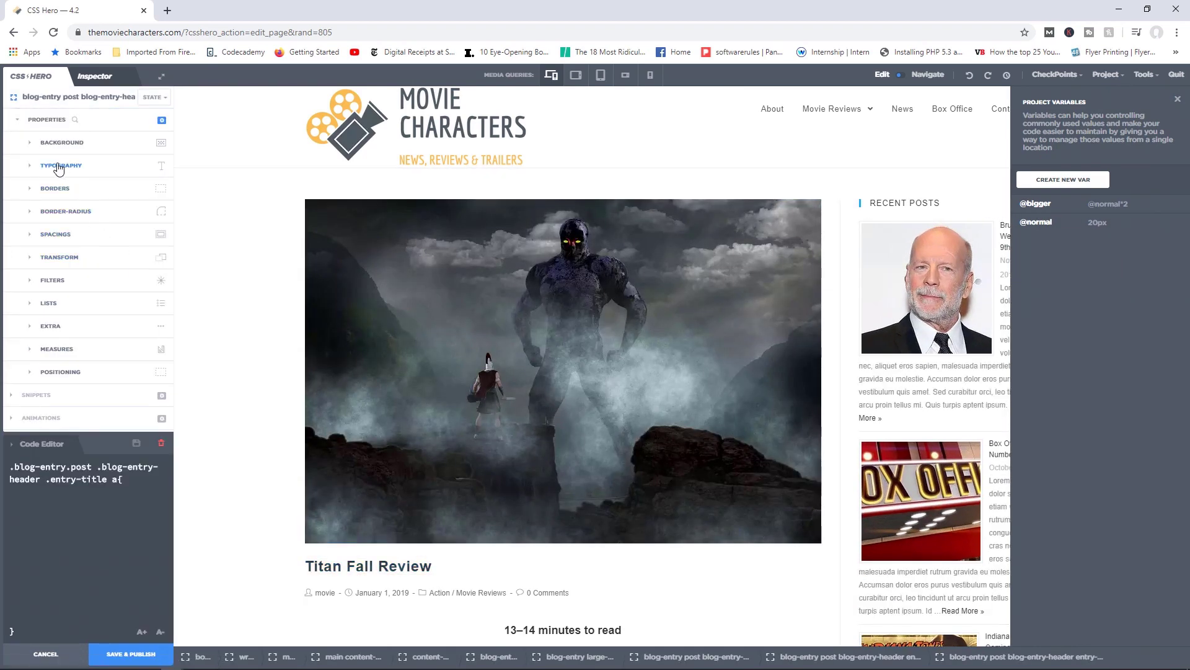
{"action": "left_click", "coordinate": [56, 165]}
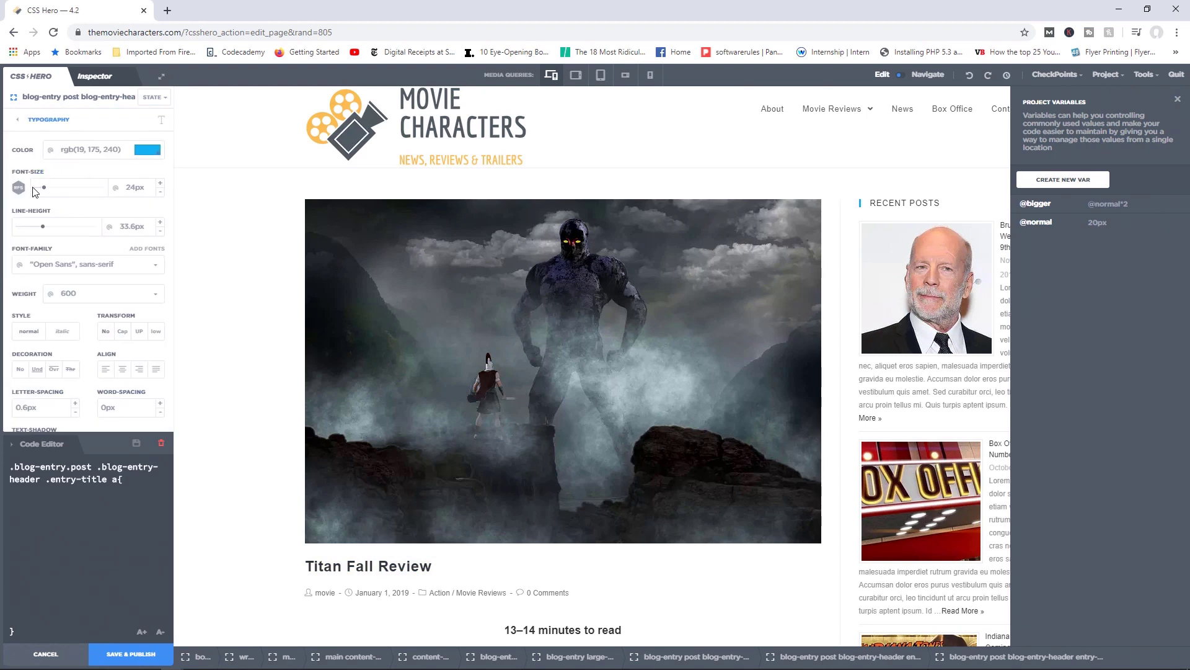
{"action": "left_click", "coordinate": [116, 189]}
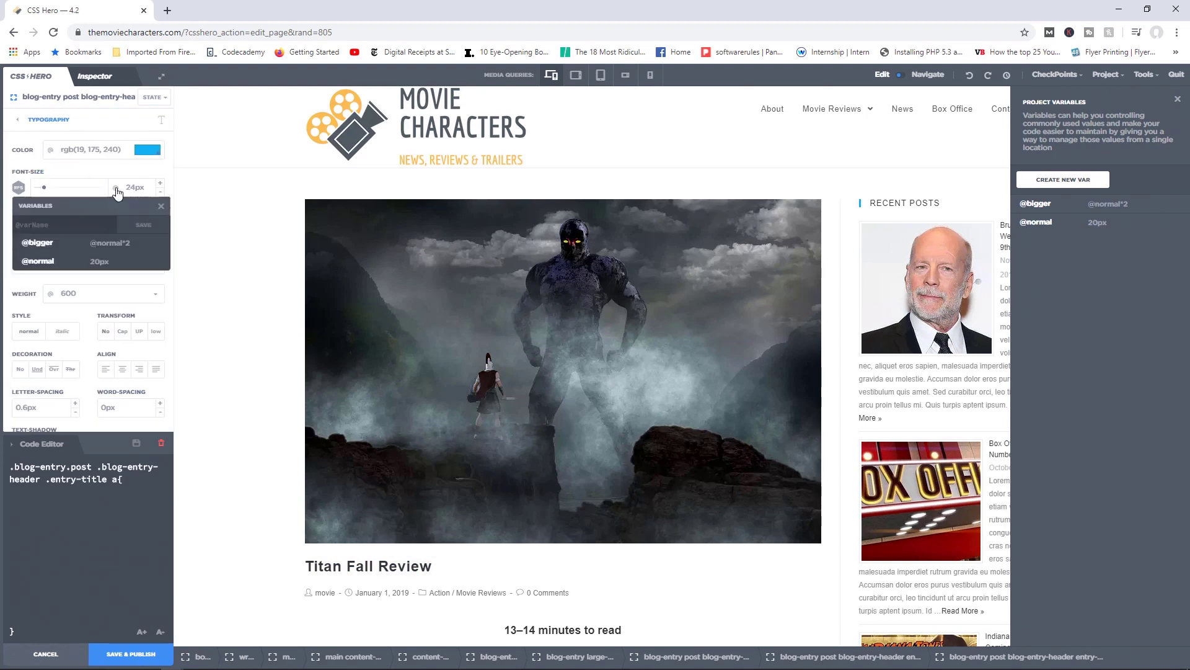
{"action": "left_click", "coordinate": [37, 261]}
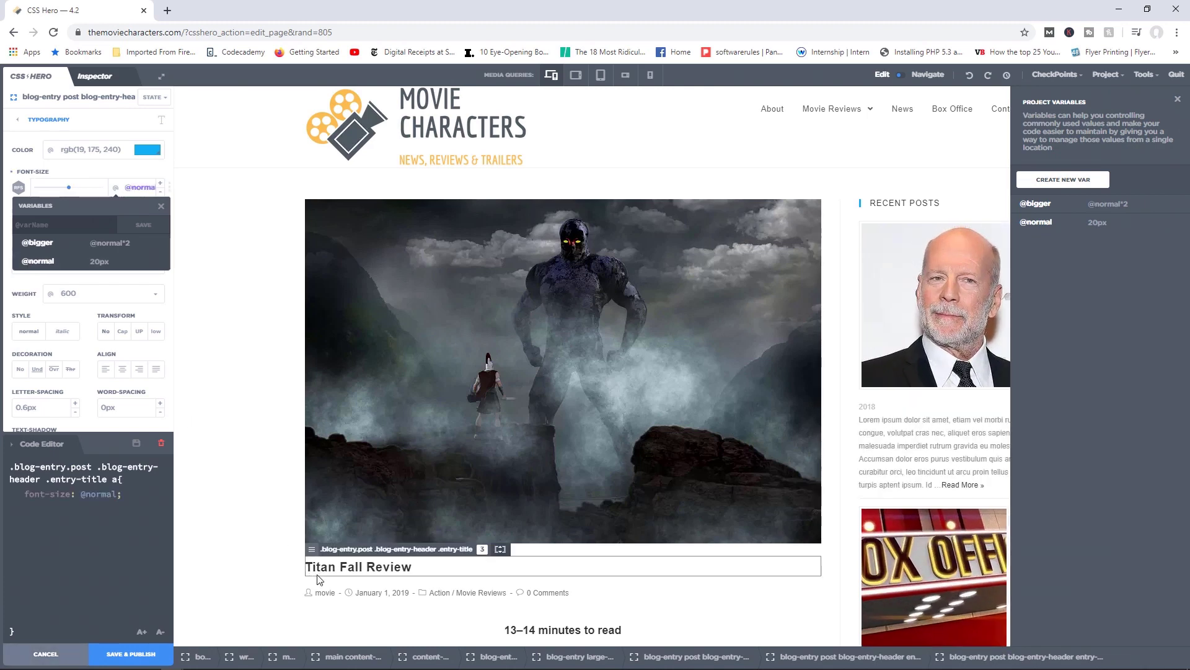
{"action": "left_click", "coordinate": [38, 243]}
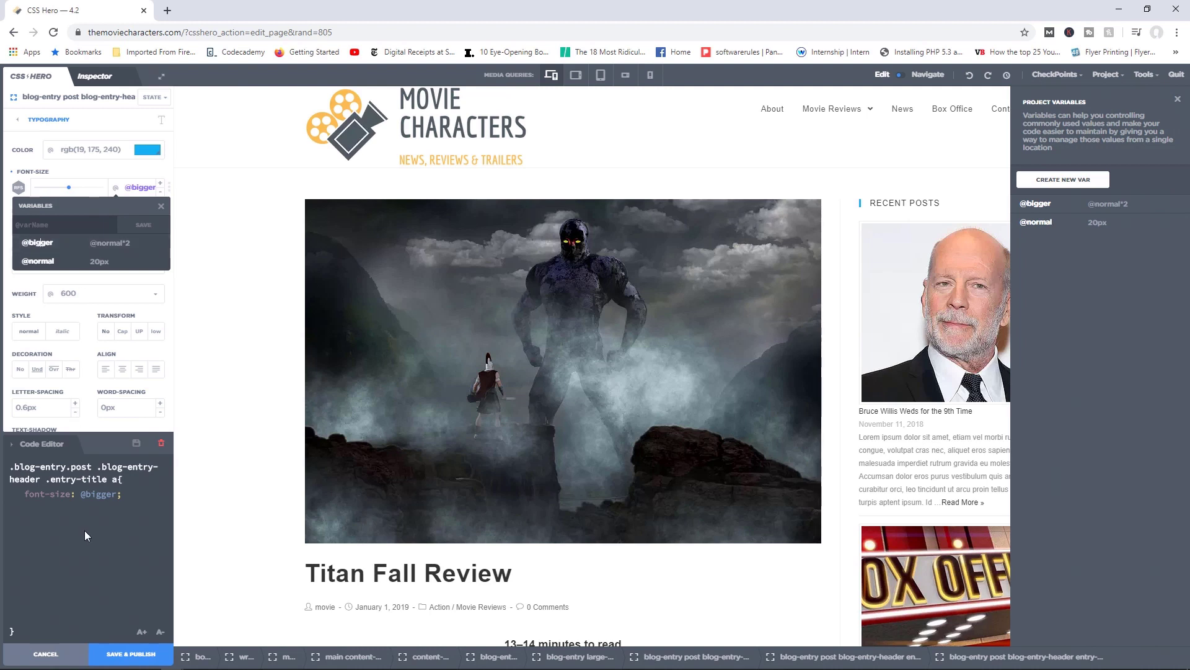
{"action": "left_click", "coordinate": [157, 285]}
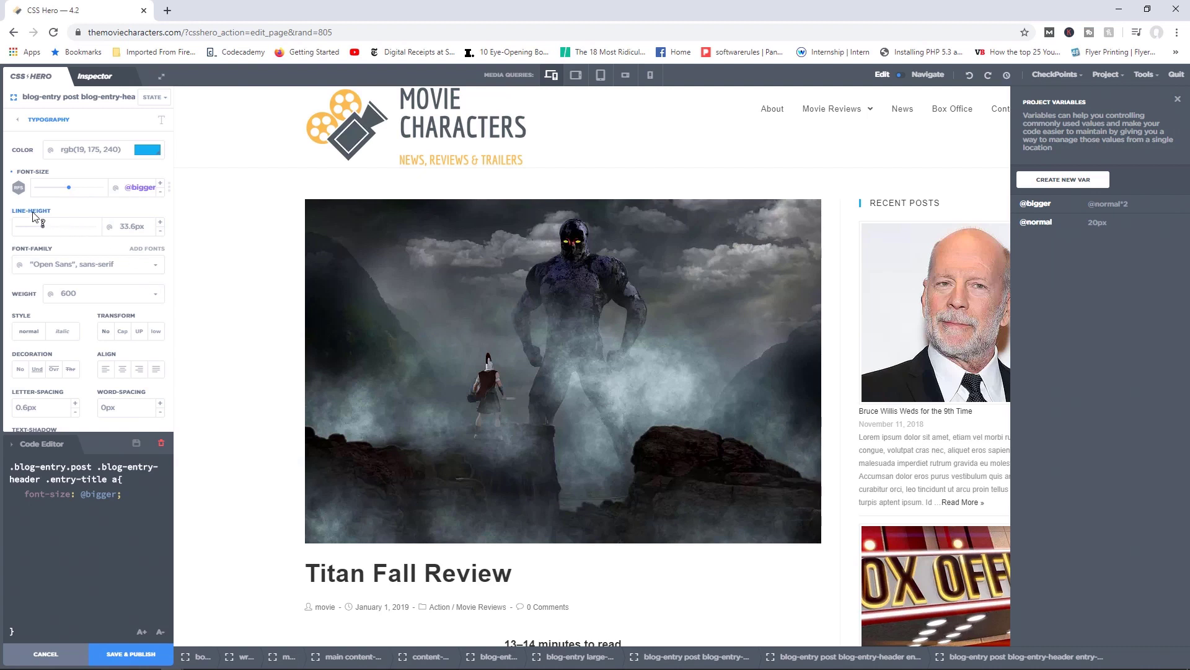
{"action": "left_click", "coordinate": [109, 228]}
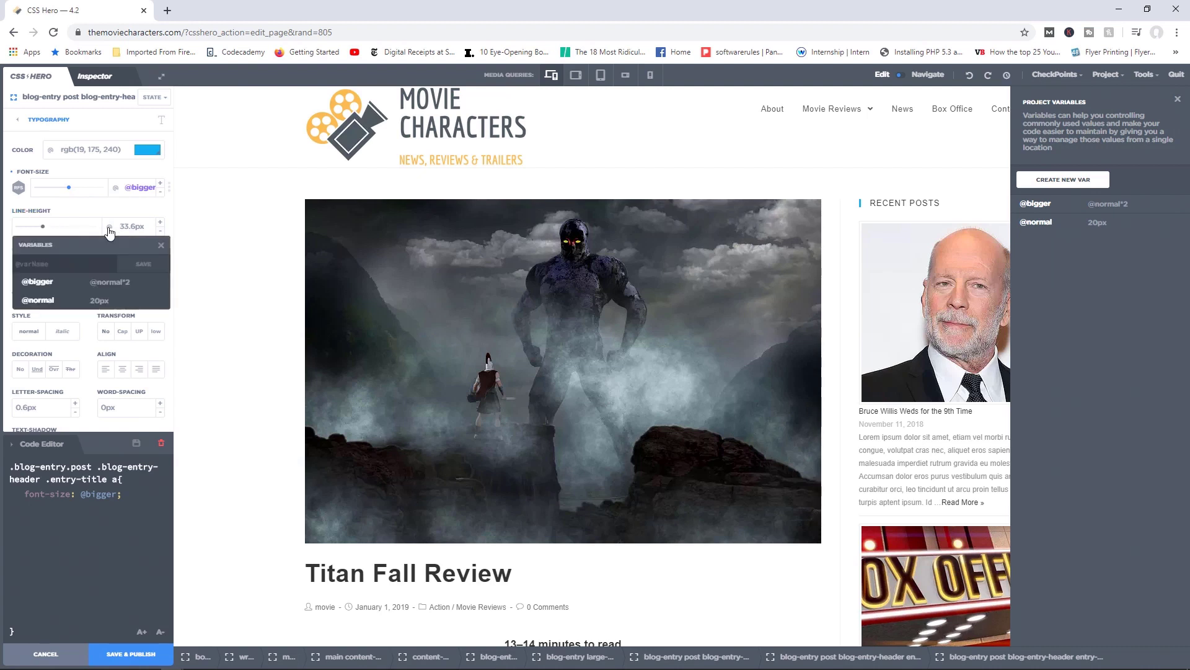
{"action": "left_click", "coordinate": [44, 282]}
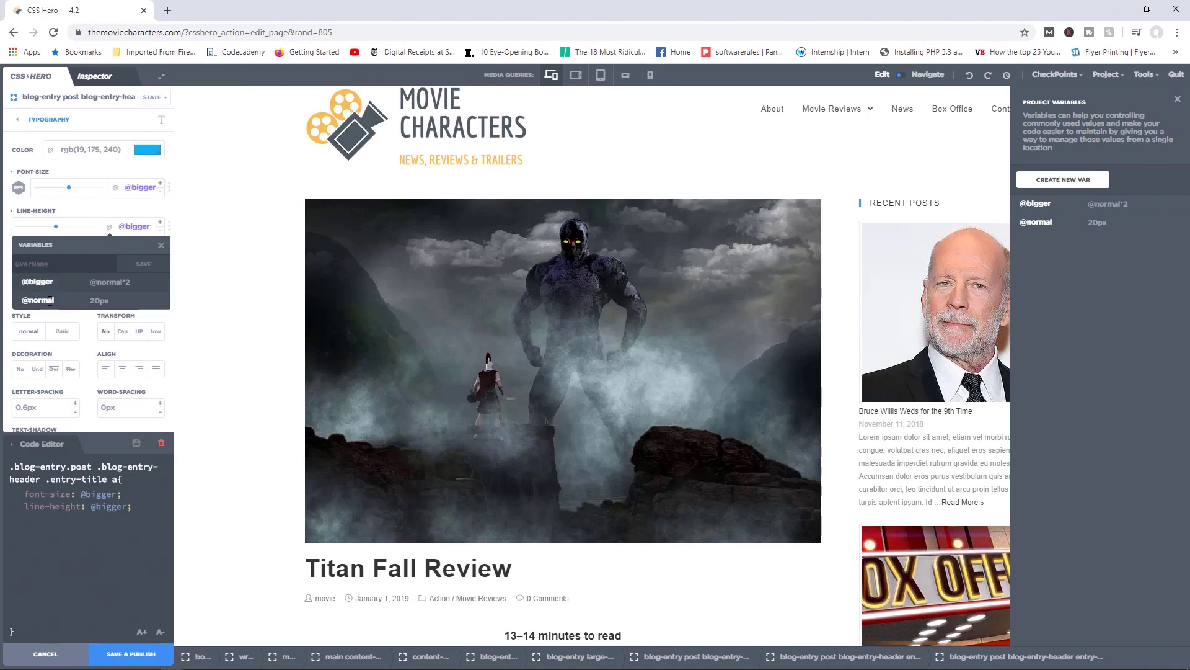
{"action": "left_click", "coordinate": [49, 302]}
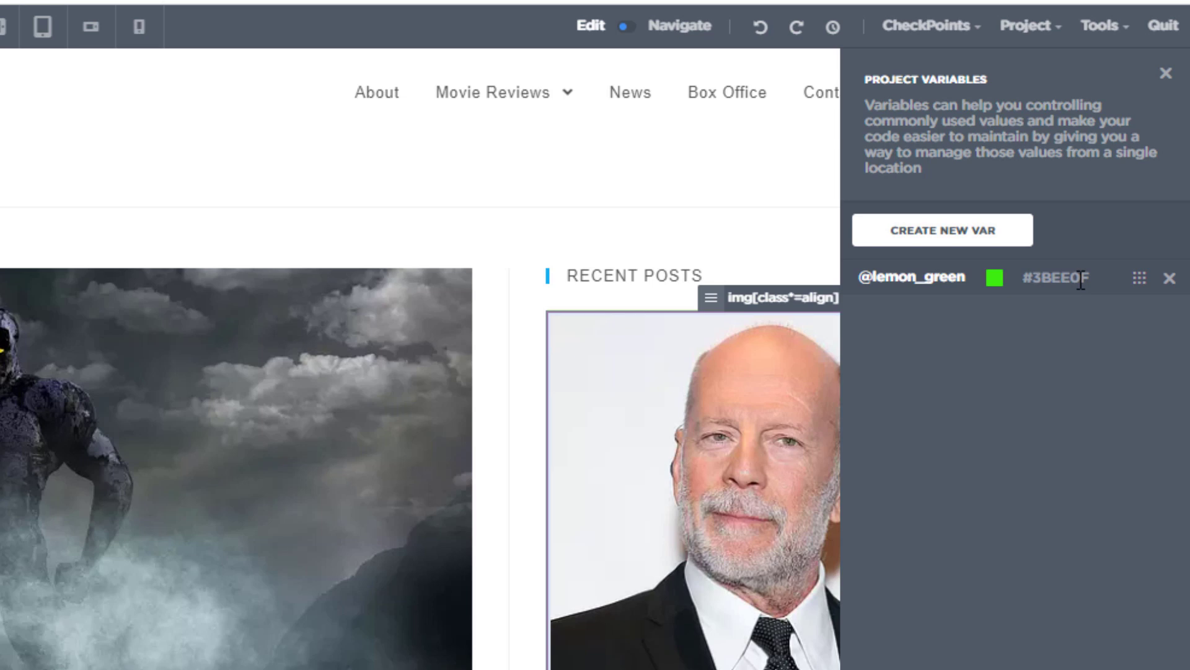
{"action": "left_click", "coordinate": [645, 275]}
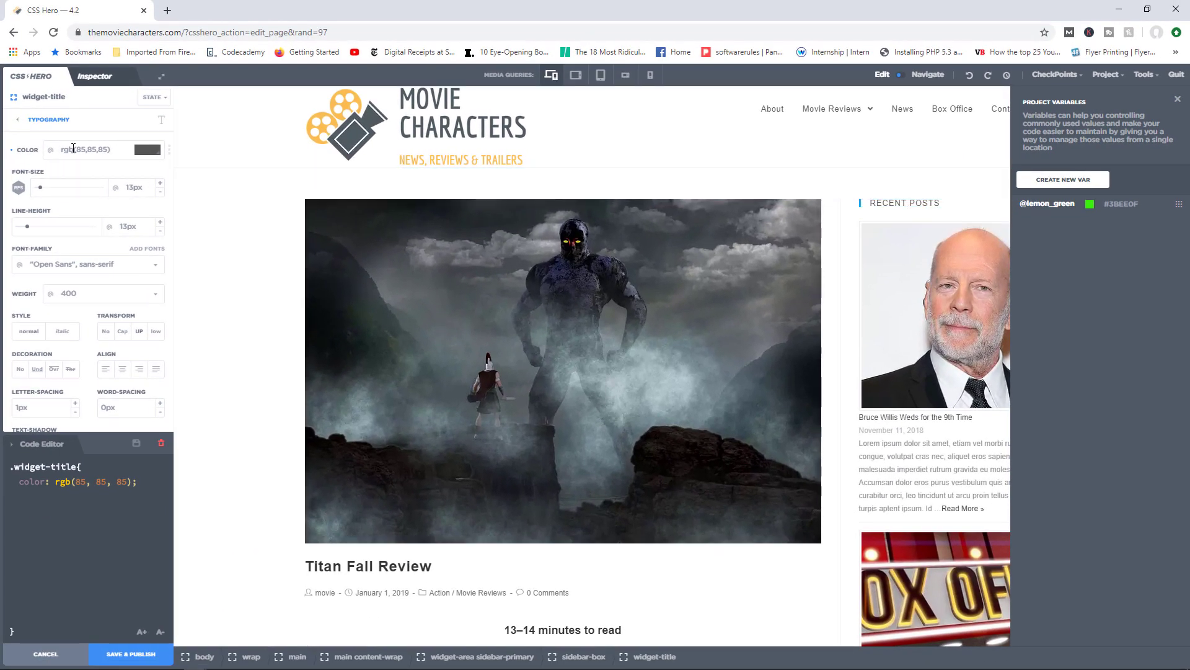
{"action": "left_click", "coordinate": [51, 150]}
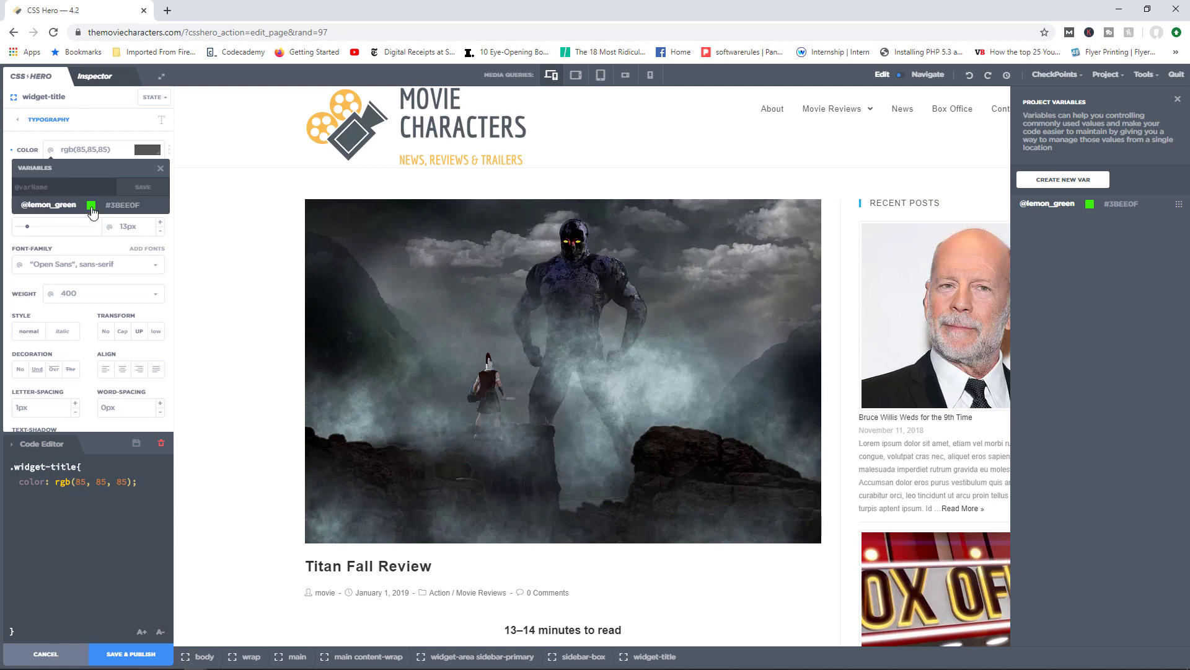
{"action": "left_click", "coordinate": [91, 207]}
{"action": "left_click", "coordinate": [373, 565]}
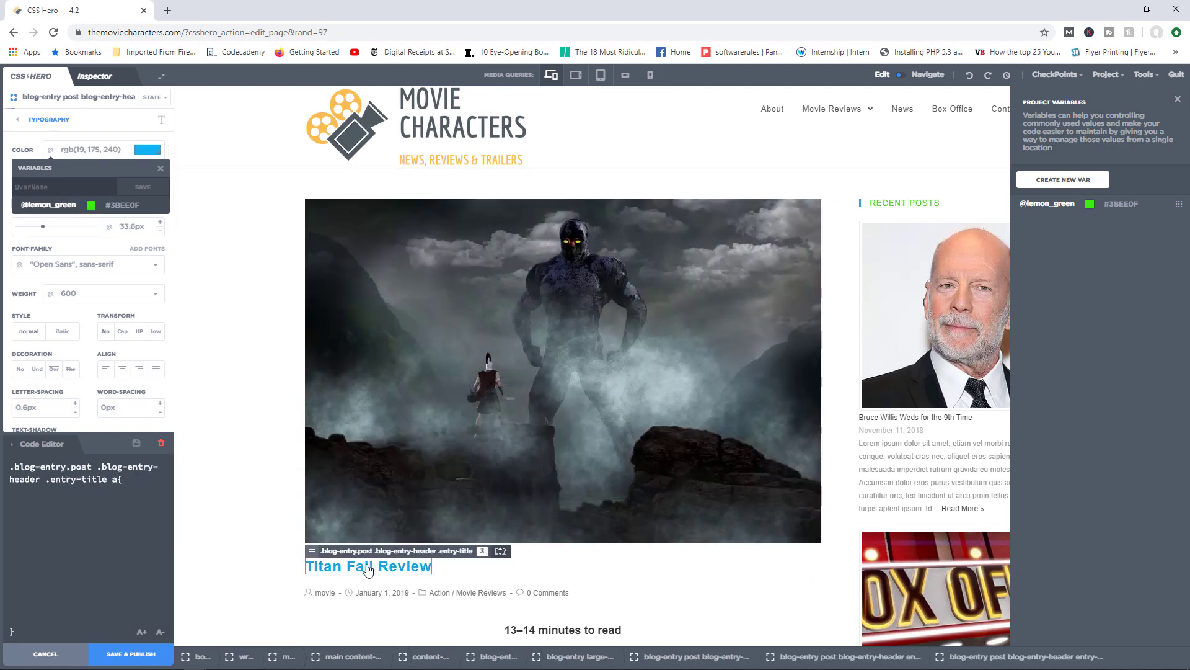
{"action": "left_click", "coordinate": [92, 207]}
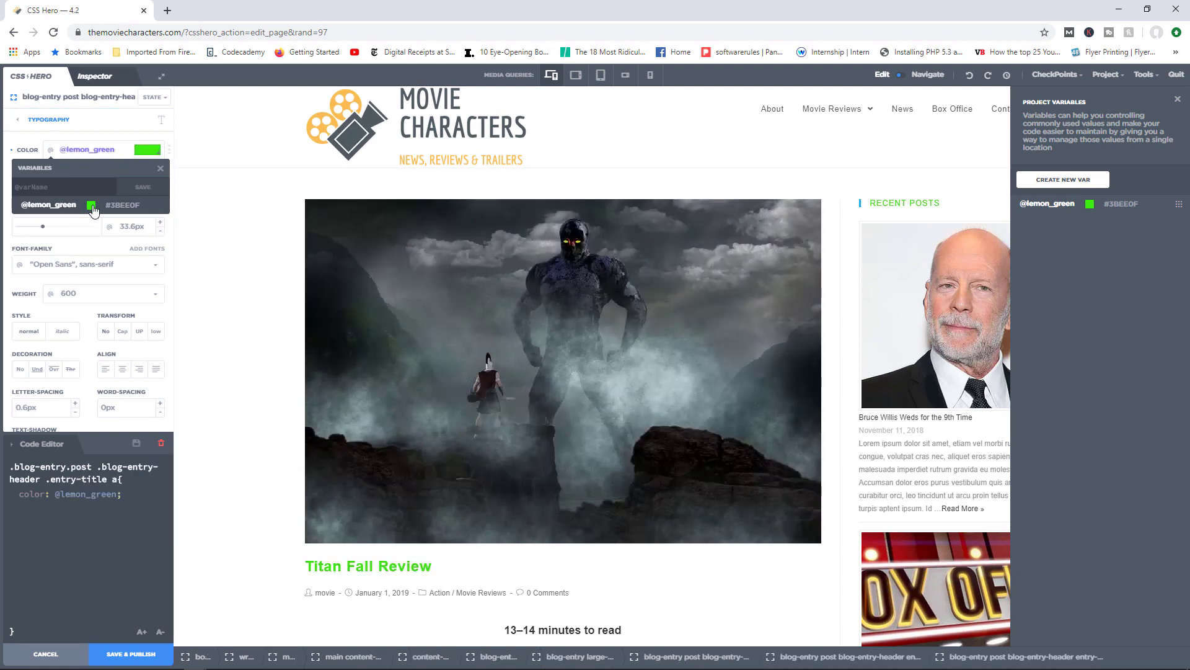
{"action": "left_click", "coordinate": [568, 637]}
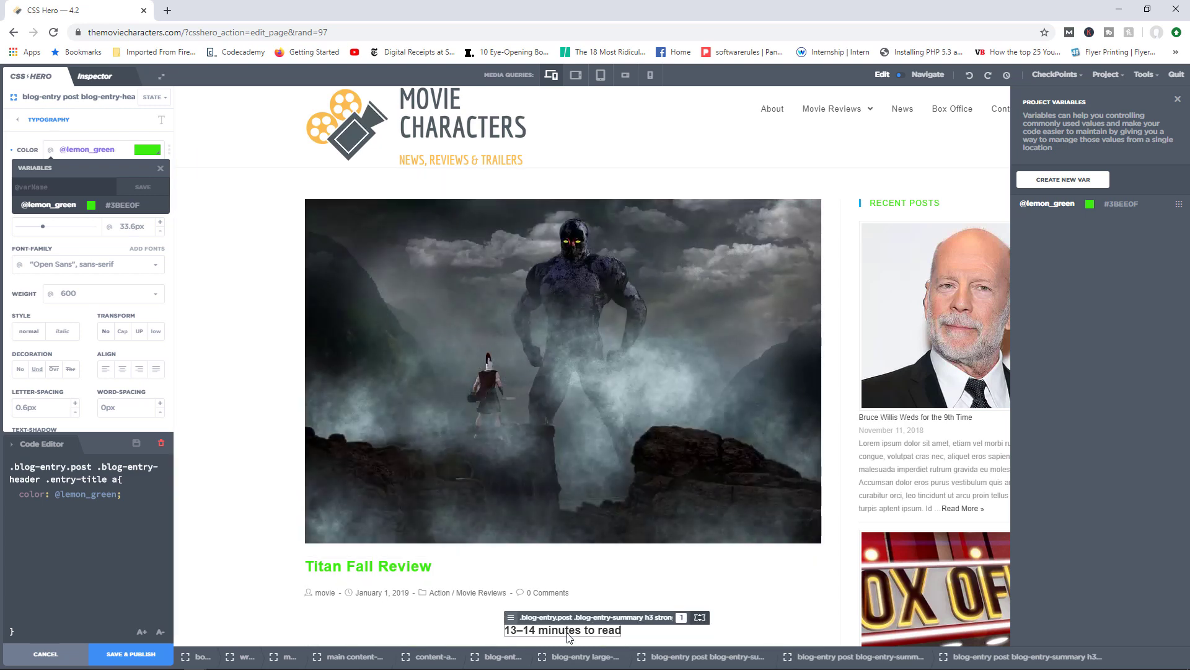
{"action": "left_click", "coordinate": [91, 207]}
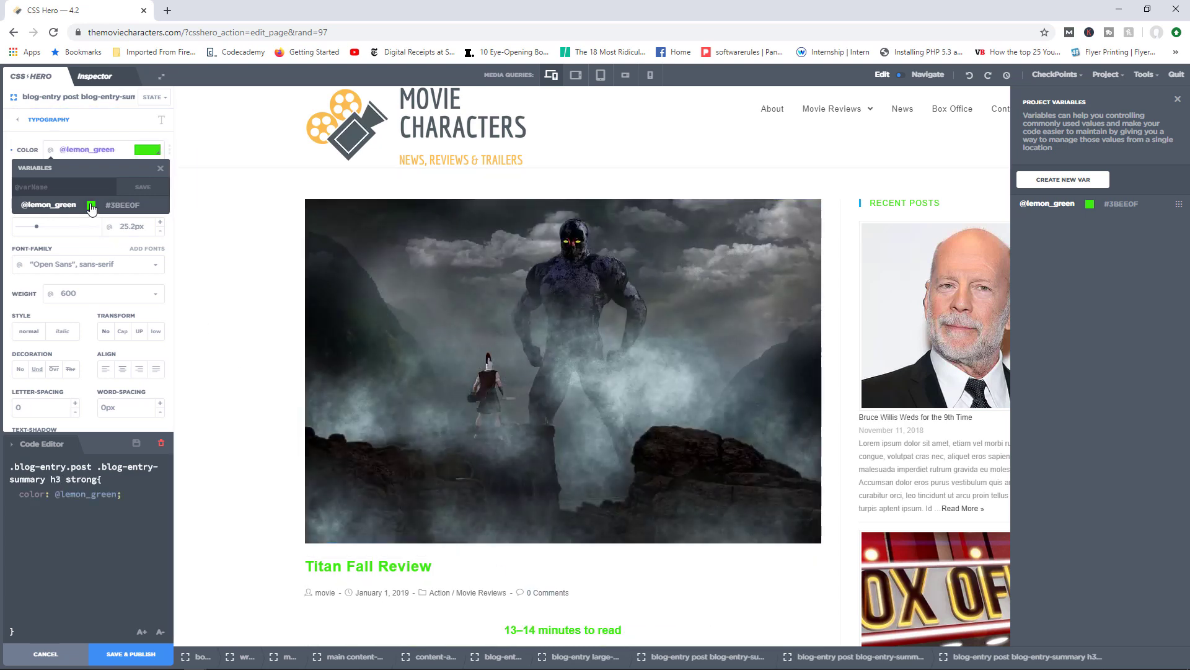
{"action": "left_click", "coordinate": [160, 168]}
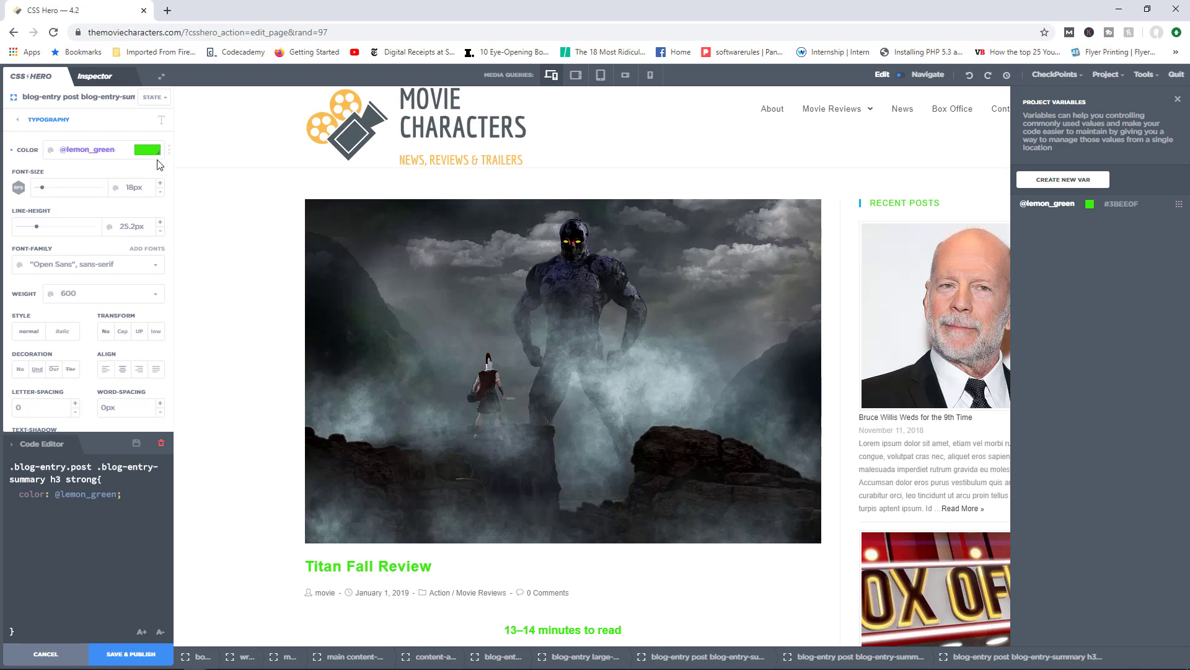
- Check the current green colour's values, then bring up the Project Variables panel
{"action": "left_click", "coordinate": [144, 151]}
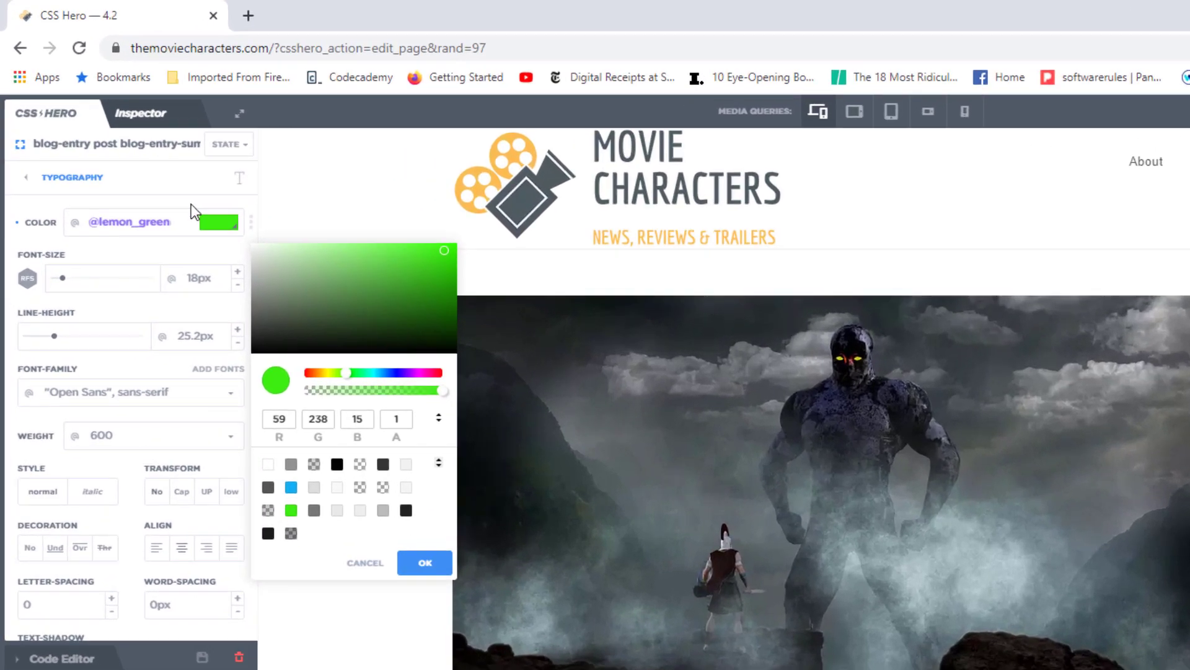
{"action": "left_click", "coordinate": [93, 222]}
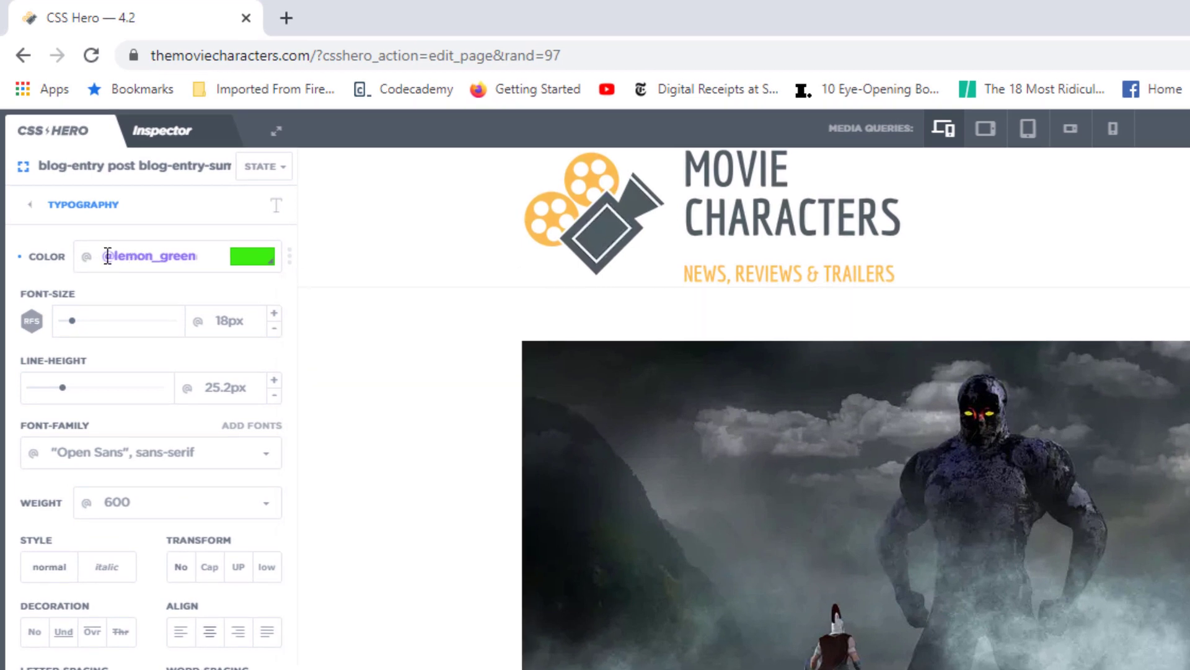
{"action": "left_click", "coordinate": [86, 256]}
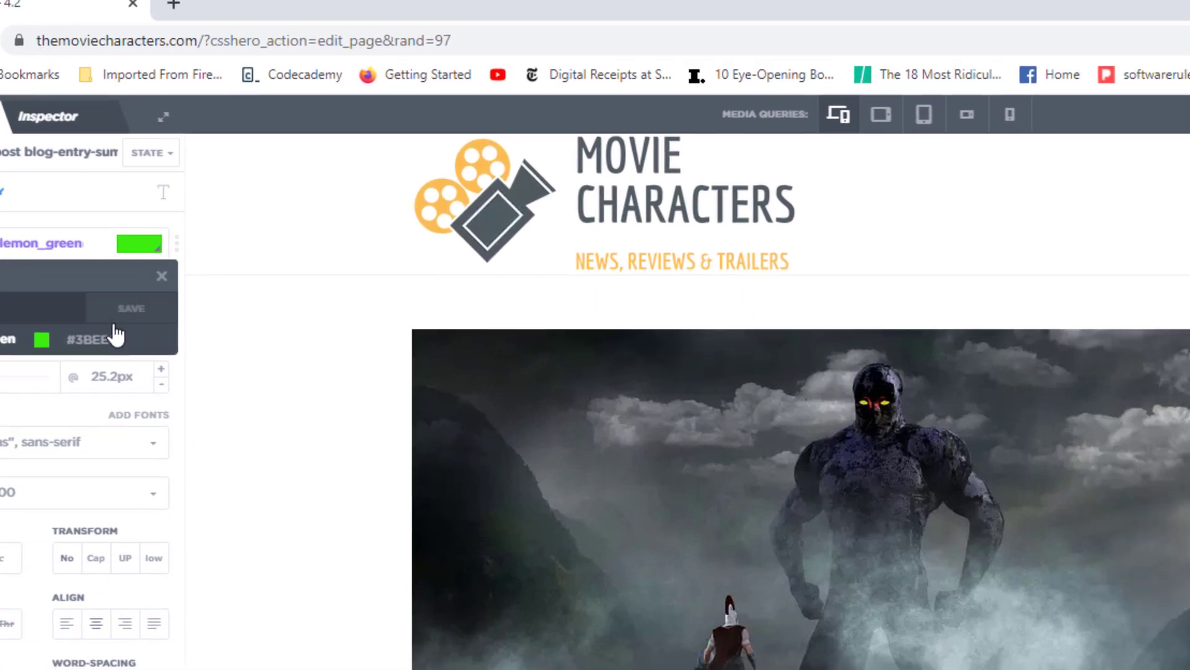
{"action": "left_click", "coordinate": [210, 351]}
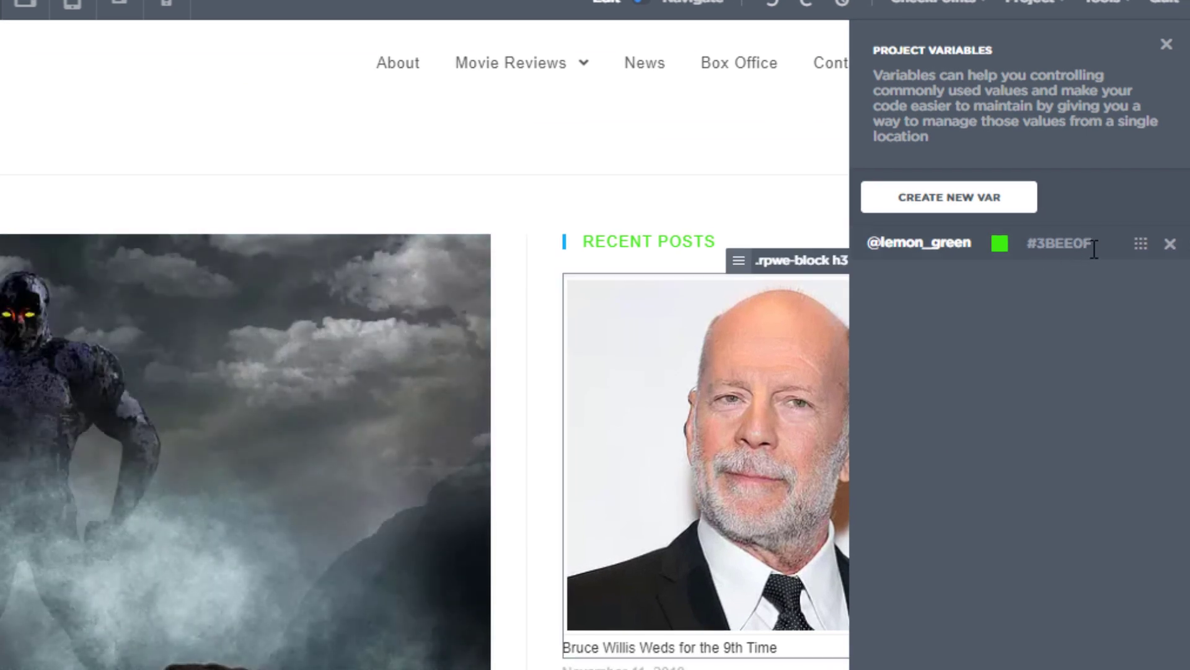
{"action": "left_click_drag", "start_coordinate": [1102, 243], "coordinate": [1033, 243]}
{"action": "key", "text": "BackSpace"}
{"action": "type", "text": "#3578E5"}
{"action": "key", "text": "Return"}
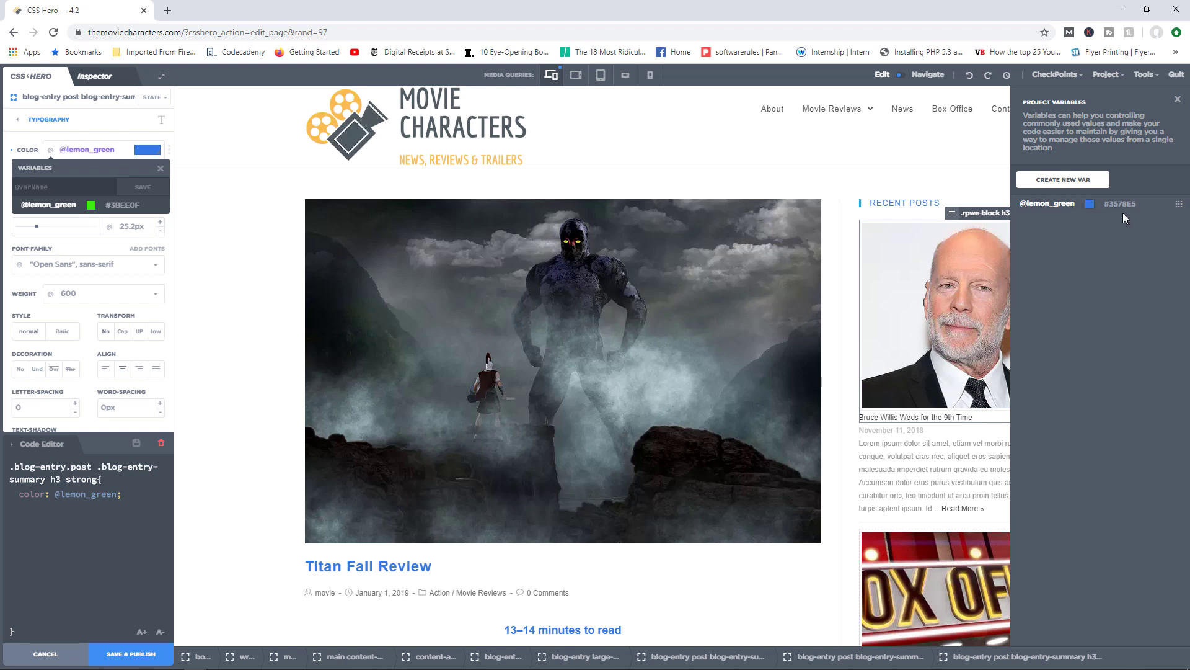
- Close the Variables list so only the welcome panel remains beside the page
{"action": "mouse_move", "coordinate": [1126, 212]}
{"action": "left_click", "coordinate": [160, 168]}
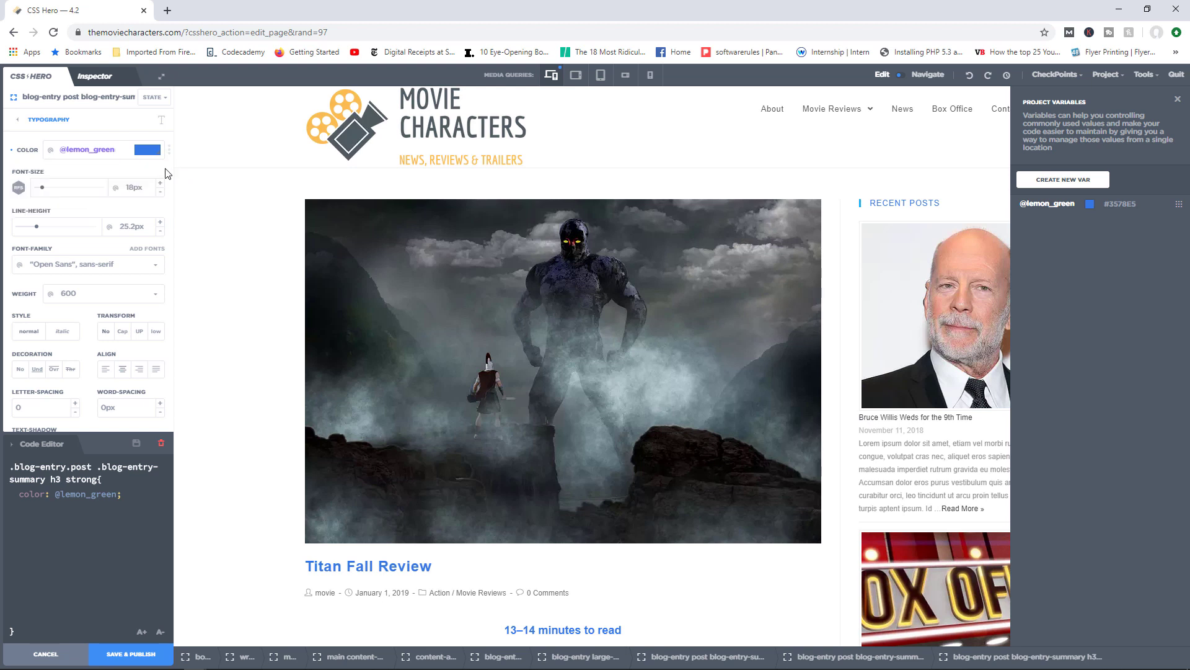